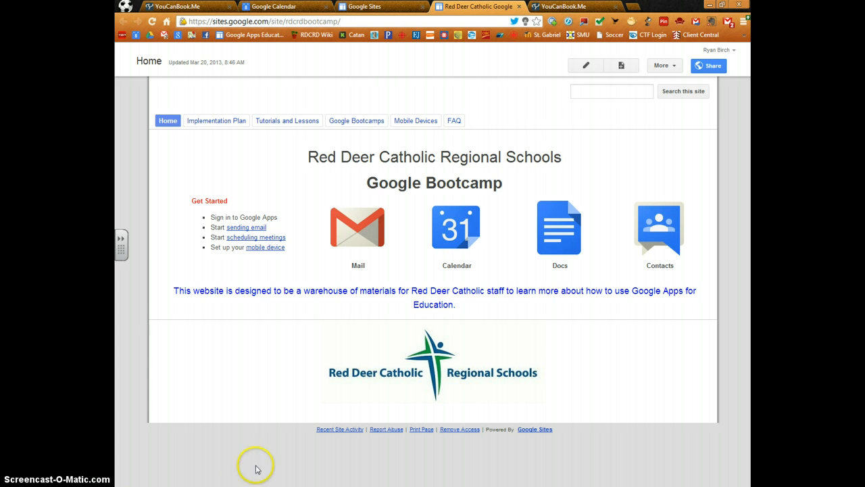
Step: In Google Calendar, create a new calendar named "Parent/Teacher Appointments" and hide the Parent/Teacher Bookings calendar
left_click(283, 8)
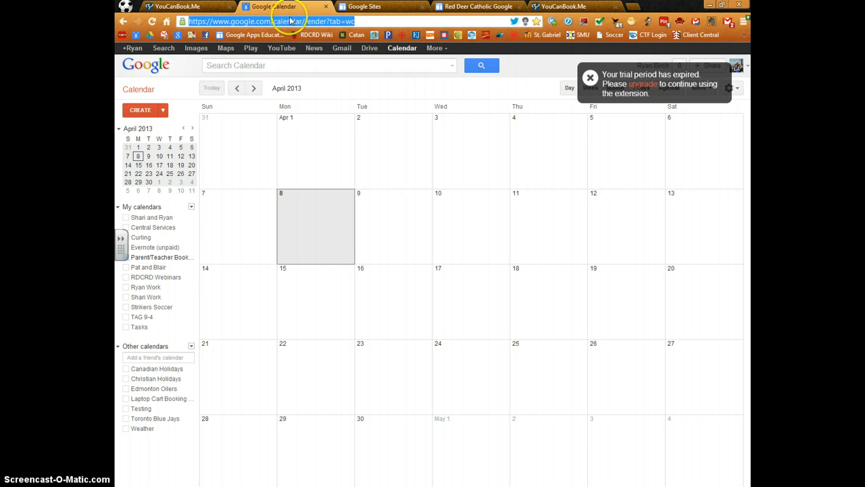
left_click(191, 208)
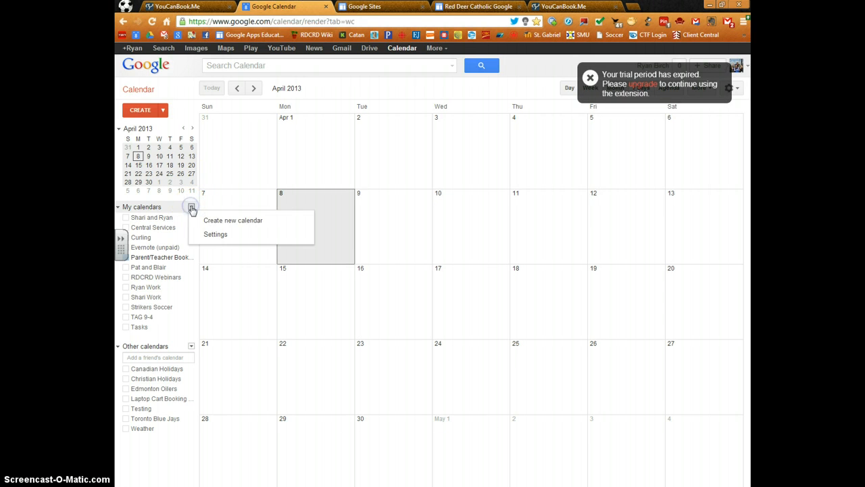
left_click(225, 223)
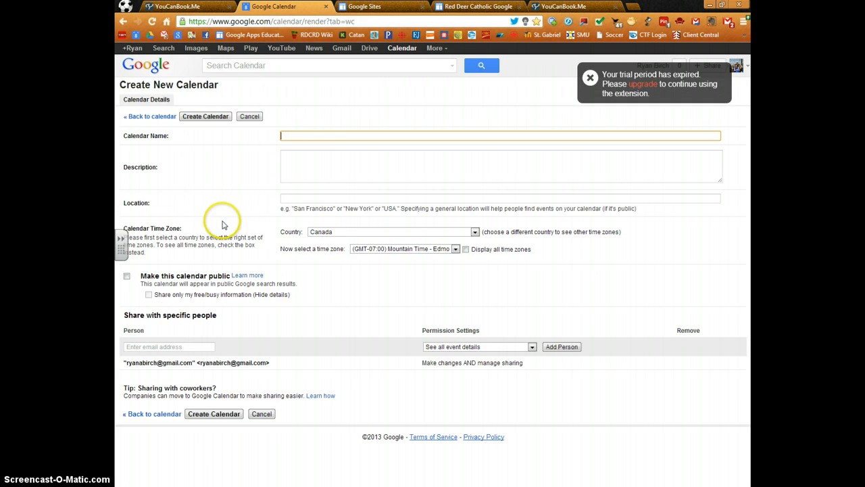
type("Parent/Teacher Appointments")
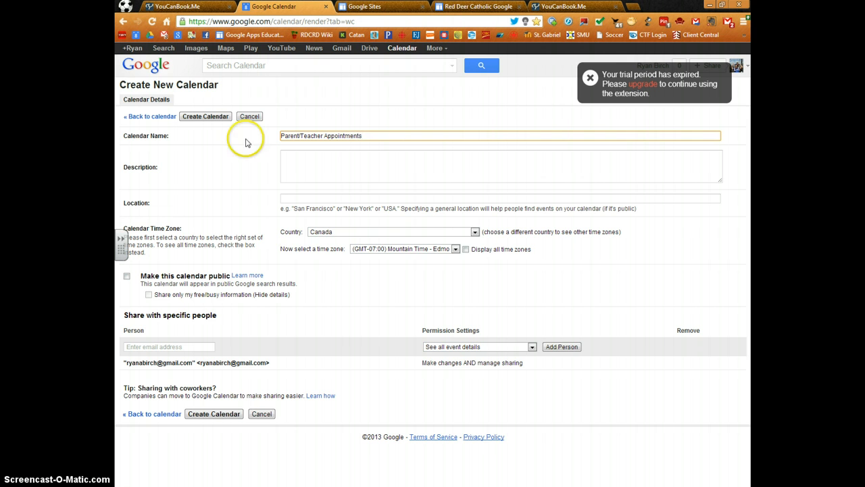
left_click(205, 116)
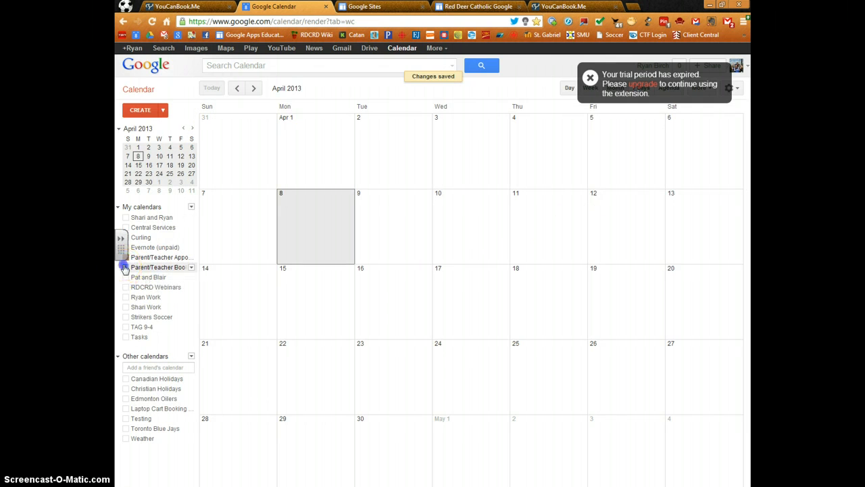
left_click(126, 268)
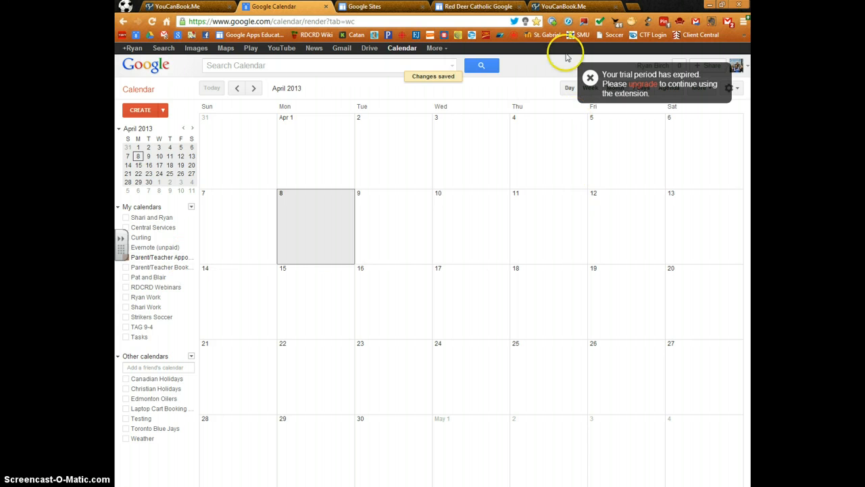
Step: Close the old YouCanBook.Me page and open youcanbook.me in a new browser tab
left_click(617, 7)
left_click(543, 9)
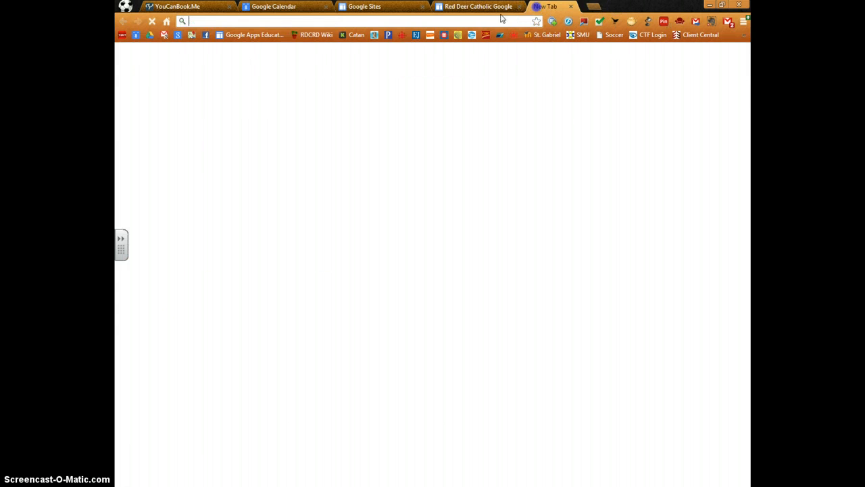
left_click(277, 22)
type("youcanbook")
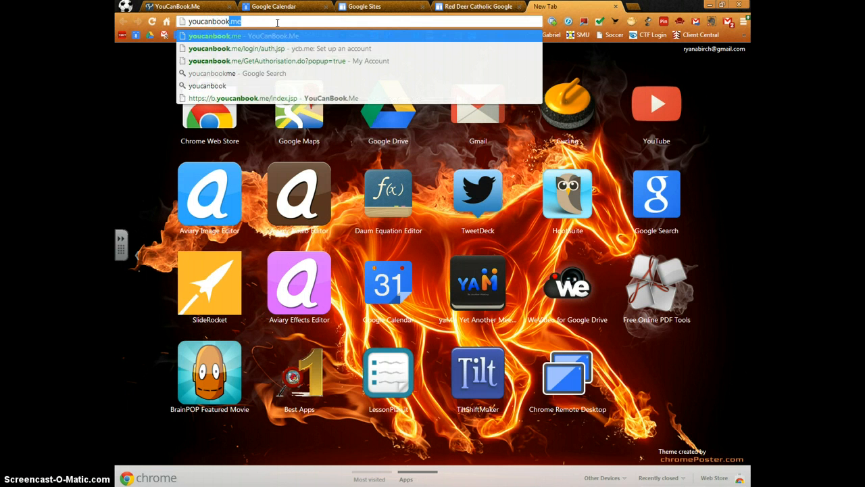
type(".me")
key("Return")
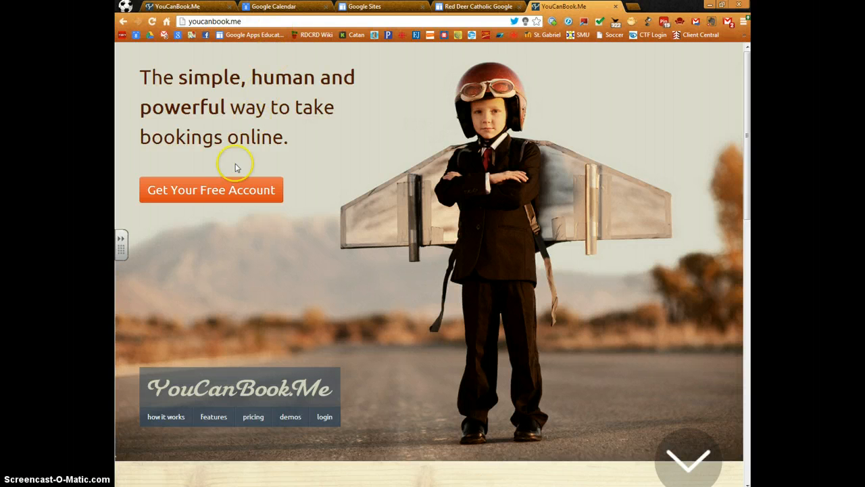
Step: Register for a free YouCanBook.Me account with the existing Google account and grant it access to Google Calendar
left_click(218, 193)
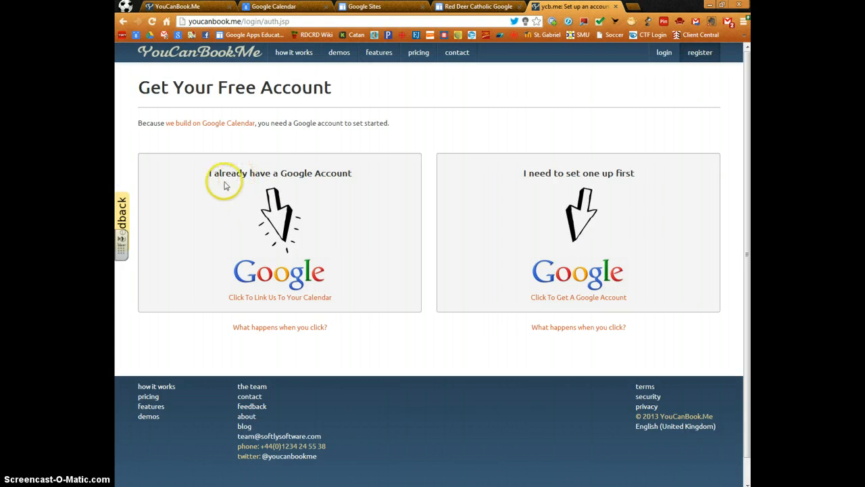
left_click(282, 275)
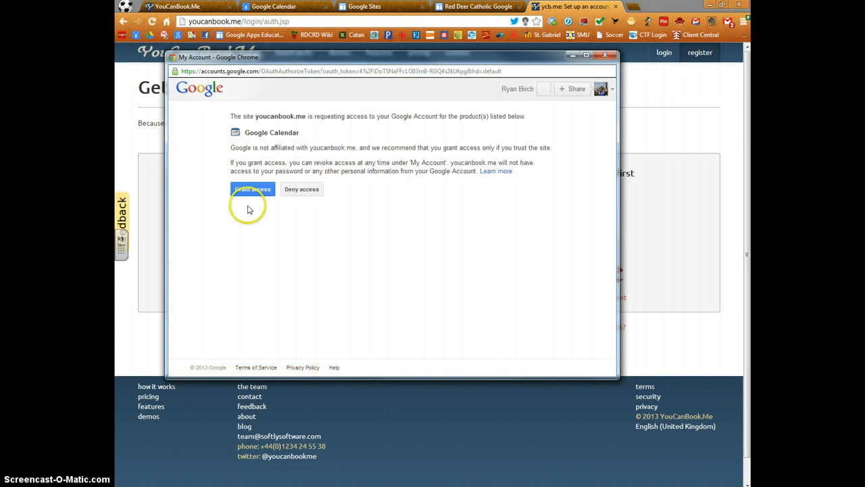
left_click(242, 192)
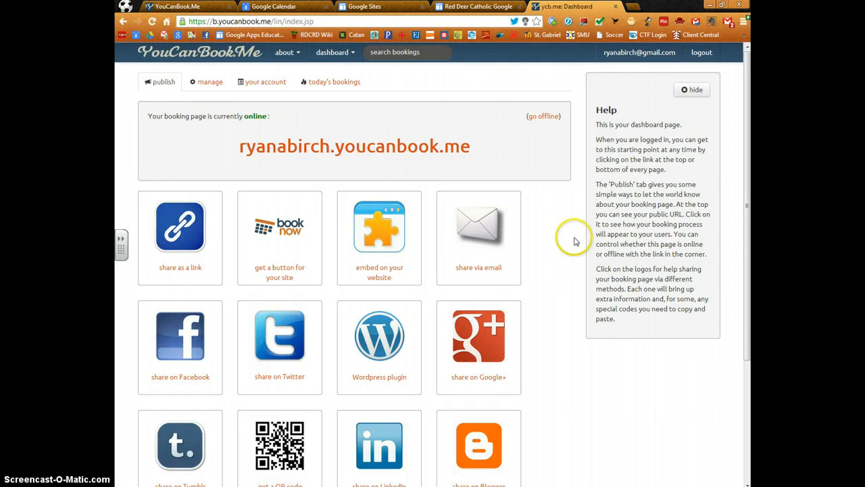
Step: In the booking profile's settings editor, unlink the preselected calendar and link Parent/Teacher Appointments, leaving Parent/Teacher Bookings unlinked
left_click(206, 83)
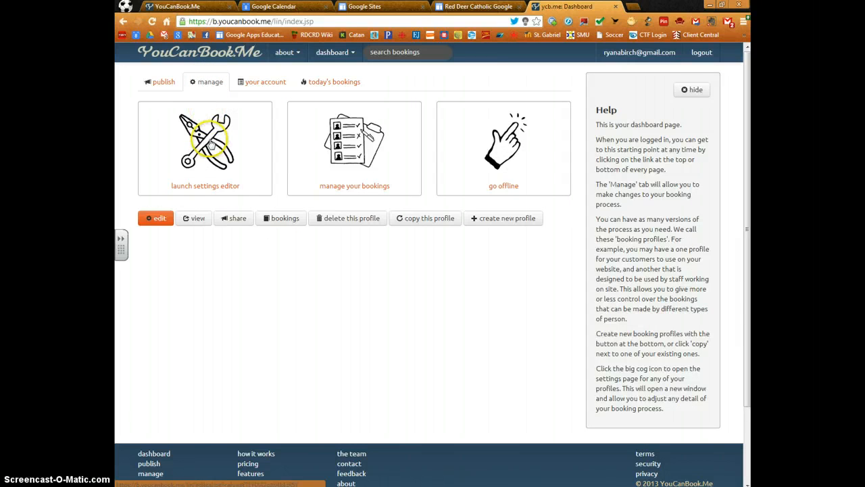
left_click(208, 142)
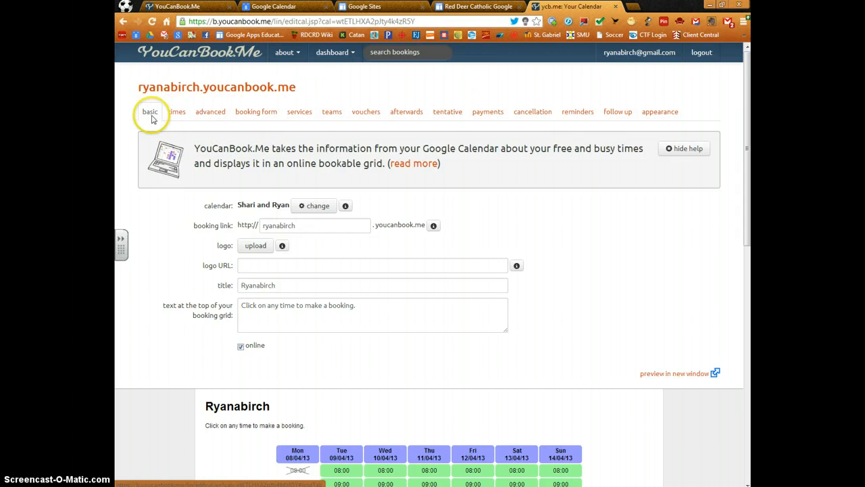
left_click(313, 205)
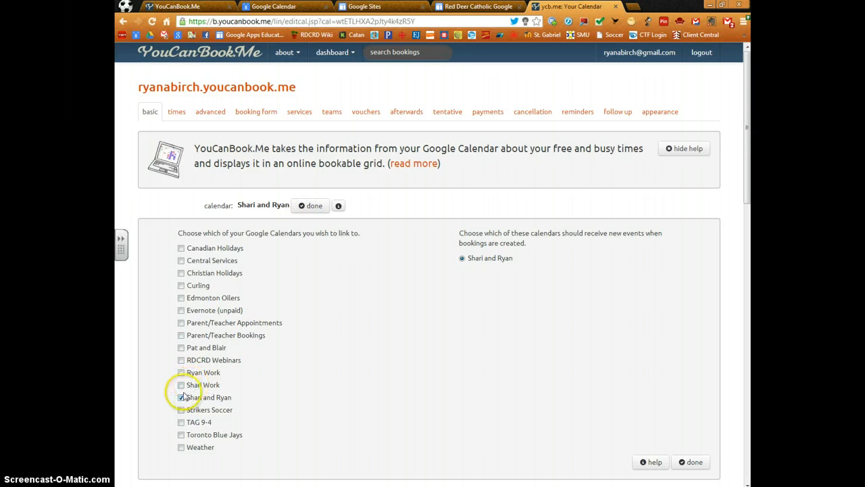
left_click(181, 397)
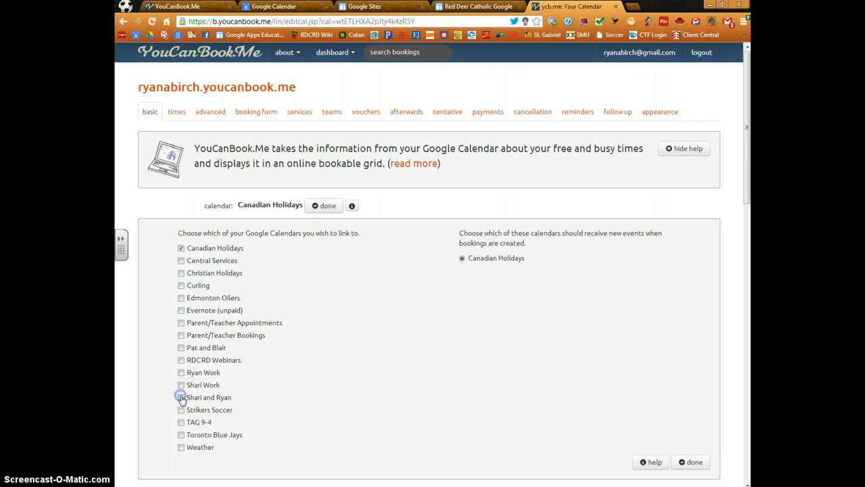
left_click(180, 337)
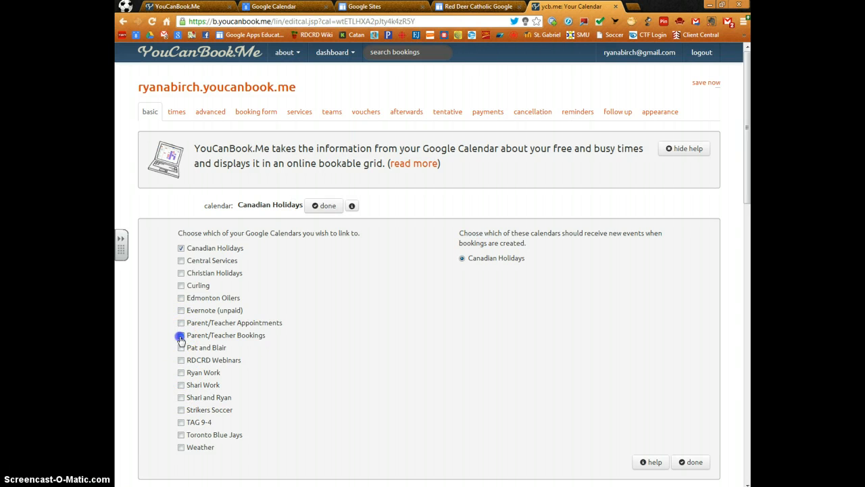
left_click(181, 324)
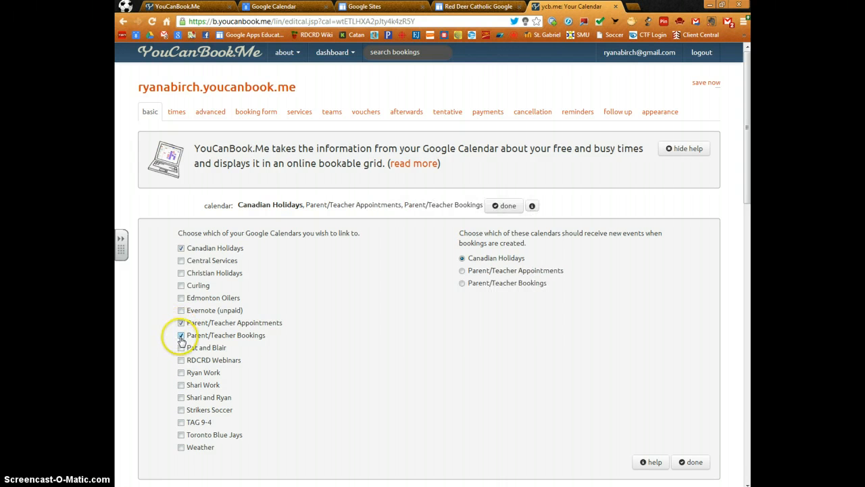
left_click(180, 335)
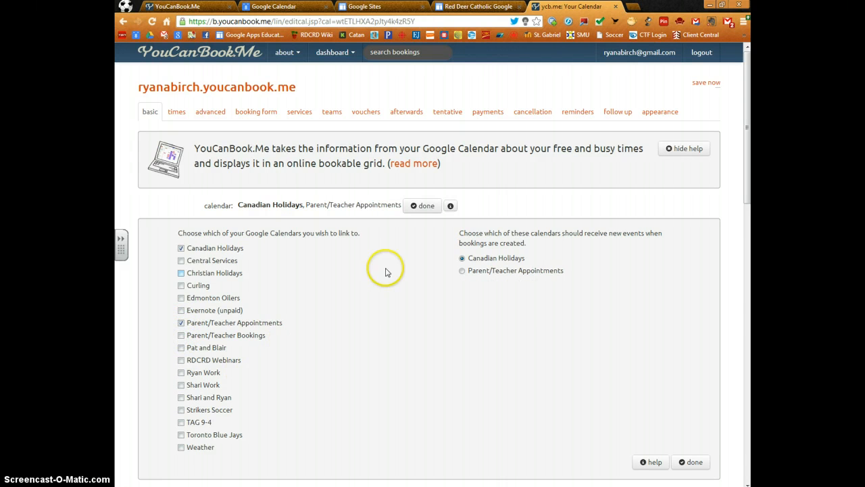
left_click(424, 207)
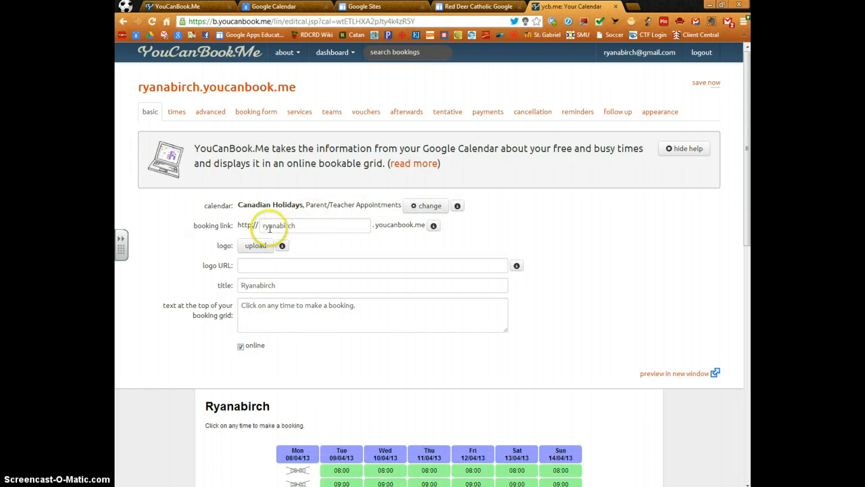
Step: Set the booking link to "mister" plus the teacher's full name, title the page with the teacher's name and "Parent/Teacher Bookings", and save
double_click(298, 226)
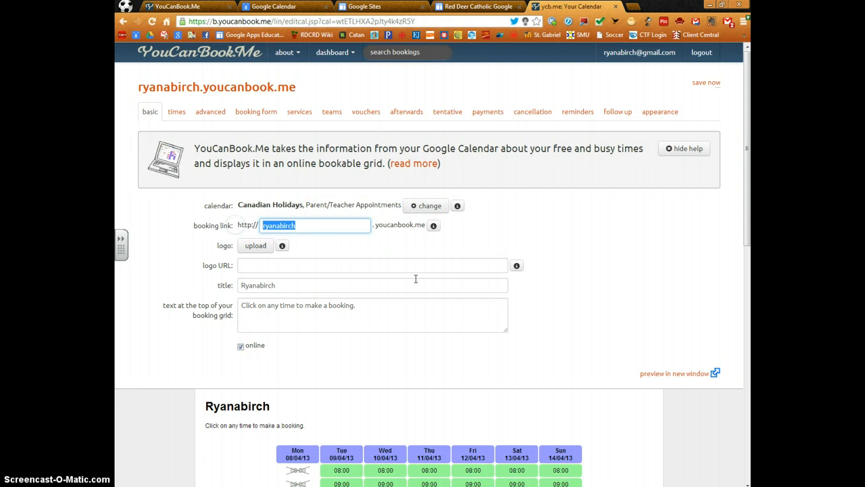
type("mister")
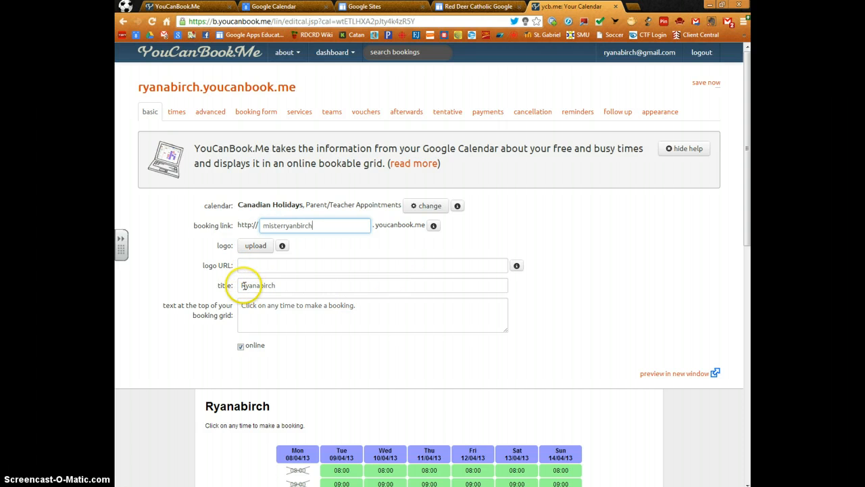
left_click(205, 287)
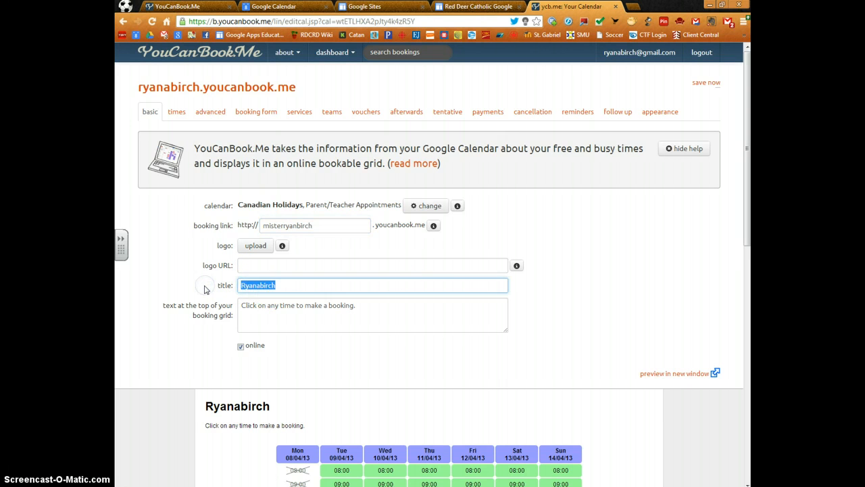
type("Mr")
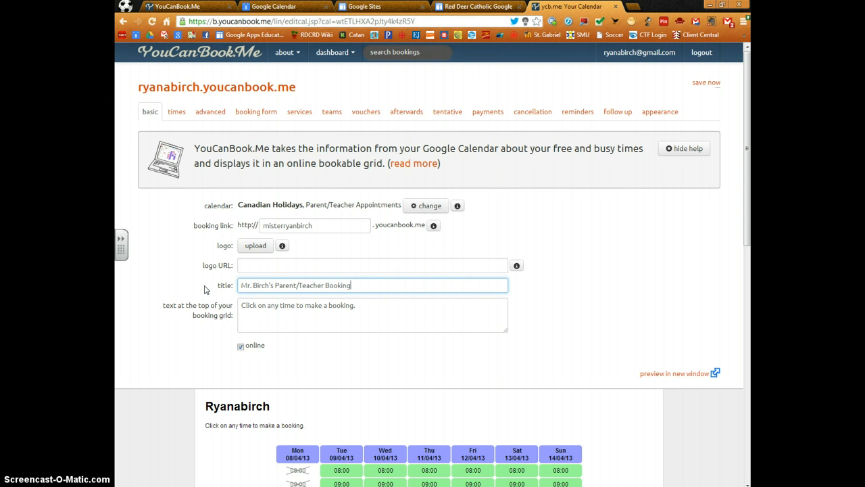
left_click(257, 319)
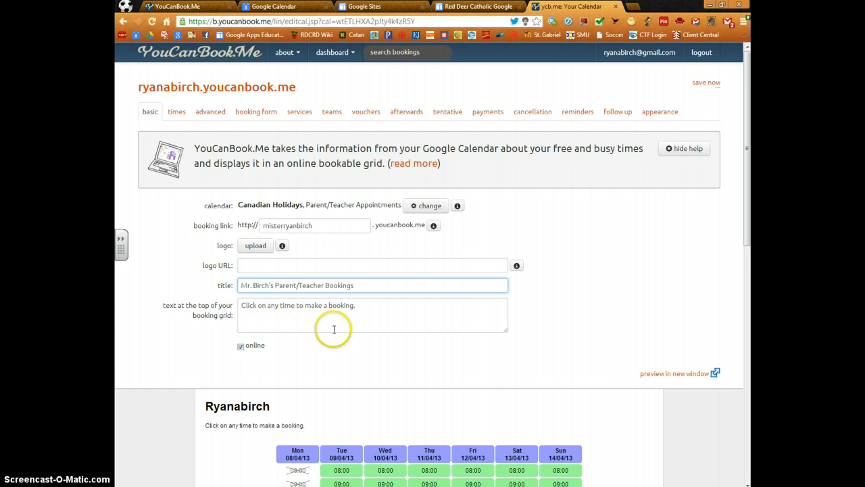
scroll(333, 329, "down", 1)
scroll(273, 233, "up", 1)
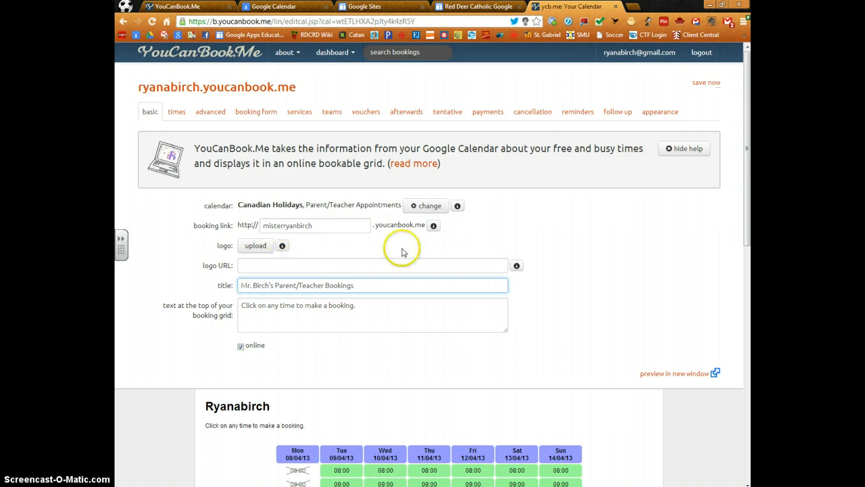
left_click(707, 85)
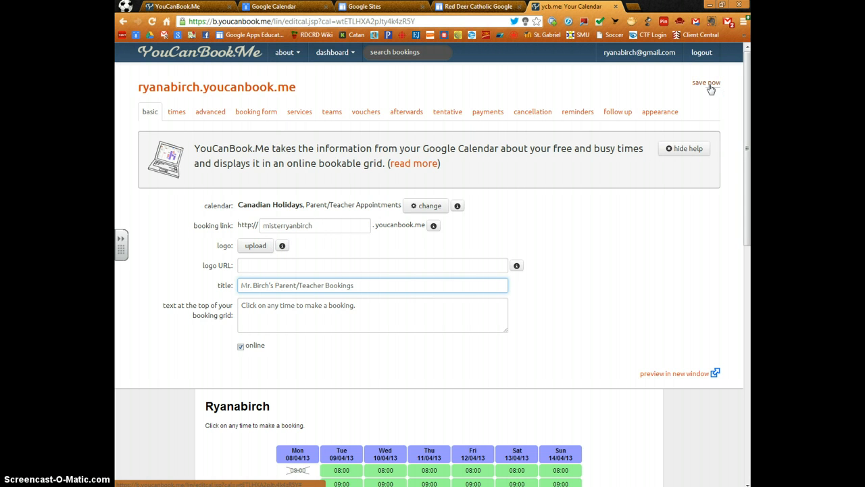
left_click(710, 87)
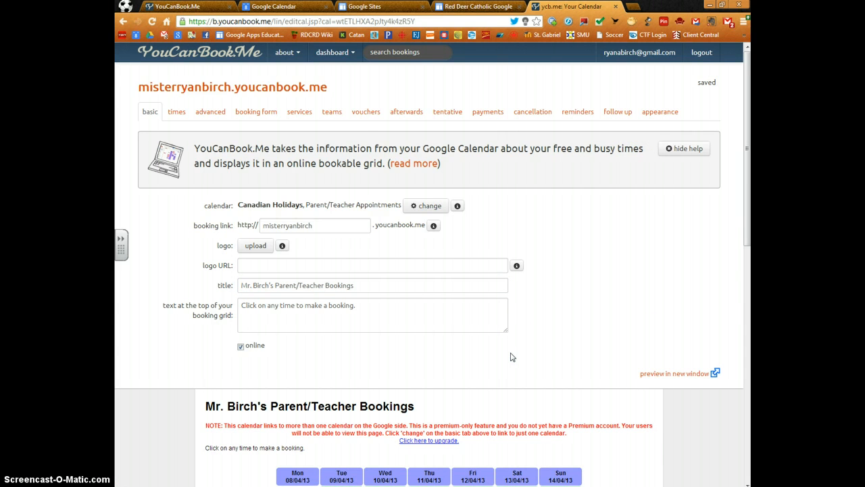
Step: Unlink the Canadian Holidays calendar so only Parent/Teacher Appointments feeds the booking page, and save the settings
scroll(511, 357, "down", 3)
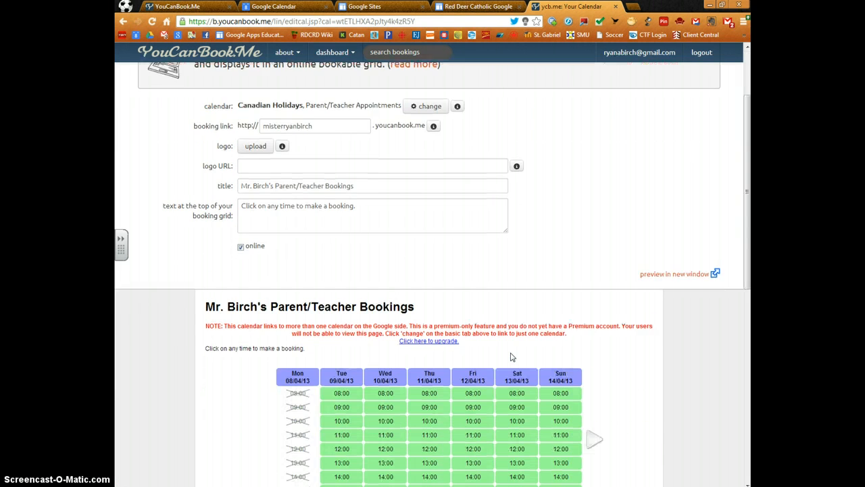
left_click(532, 367)
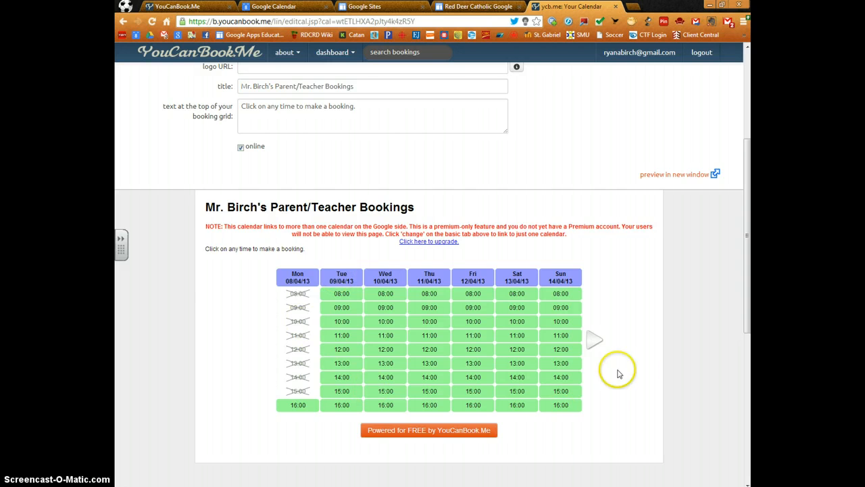
scroll(563, 368, "up", 2)
scroll(563, 368, "up", 1)
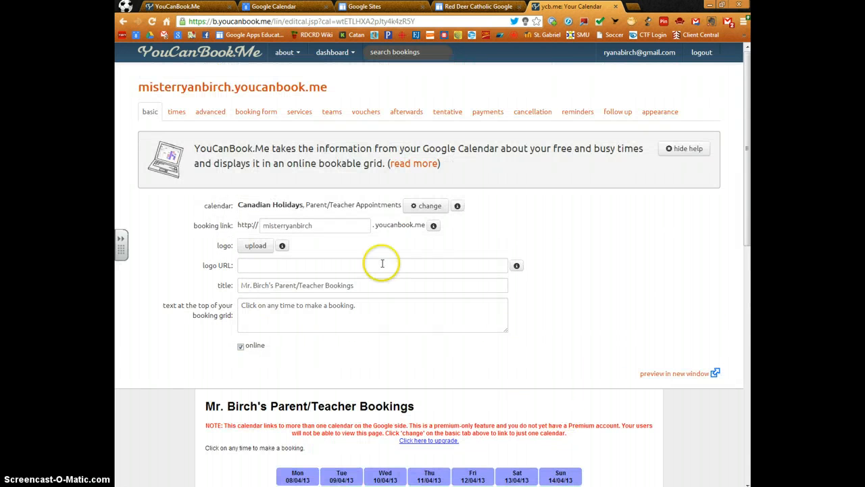
left_click(424, 206)
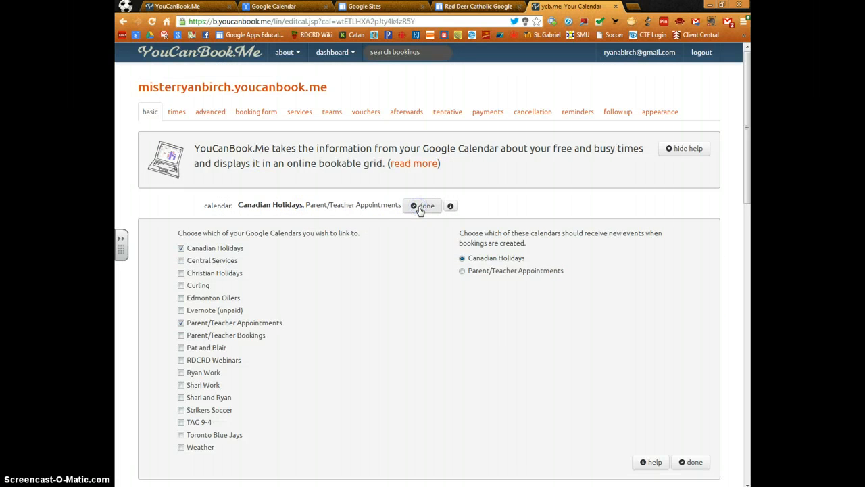
left_click(190, 252)
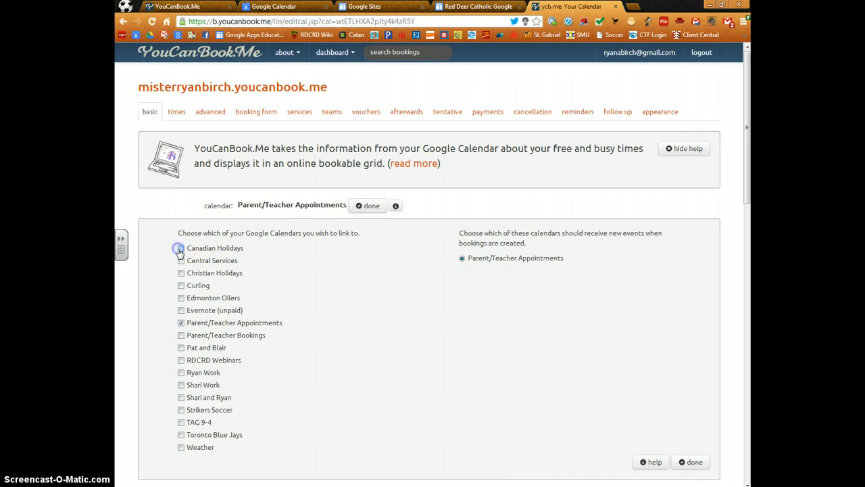
left_click(368, 207)
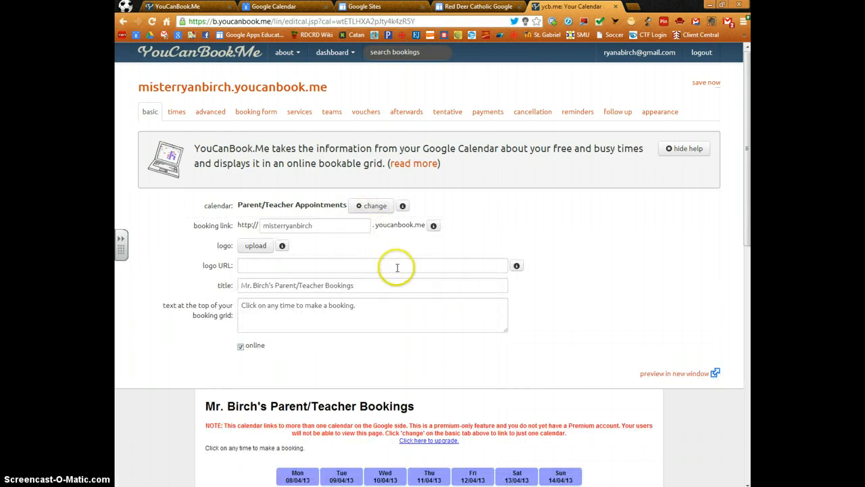
left_click(705, 82)
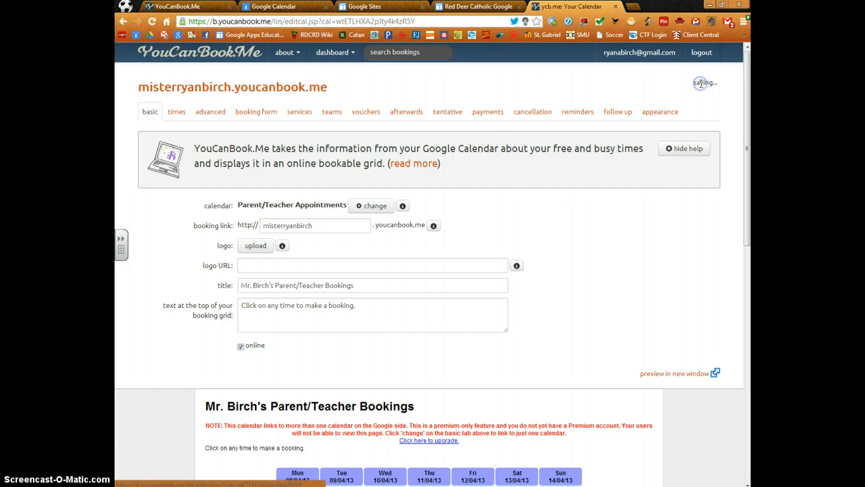
Step: In the times settings, make Monday, Tuesday, Friday, Saturday and Sunday unavailable, leaving only Wednesday and Thursday bookable
left_click(177, 113)
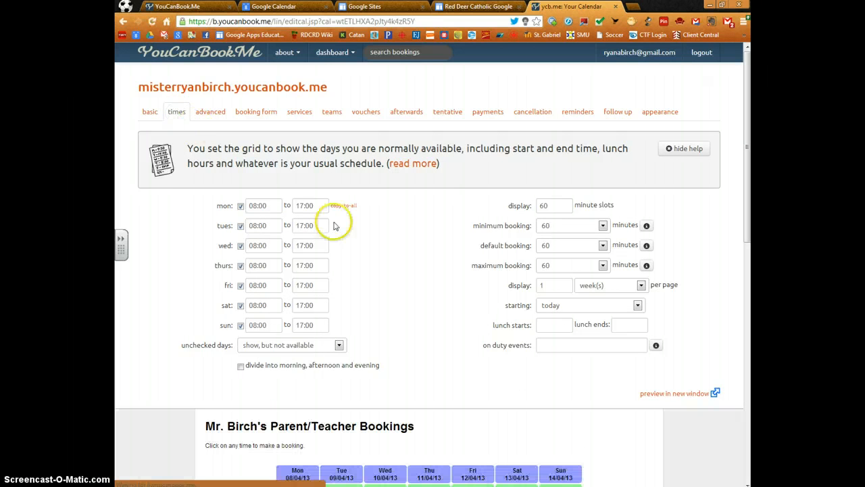
left_click(375, 243)
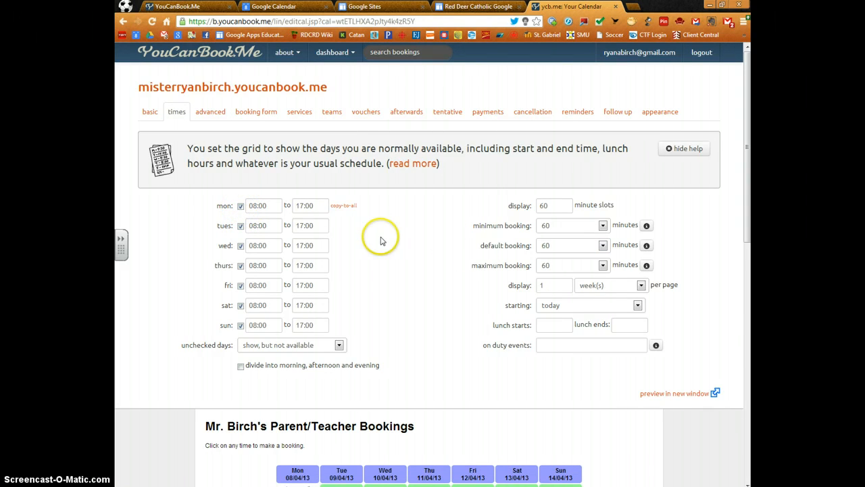
left_click(240, 206)
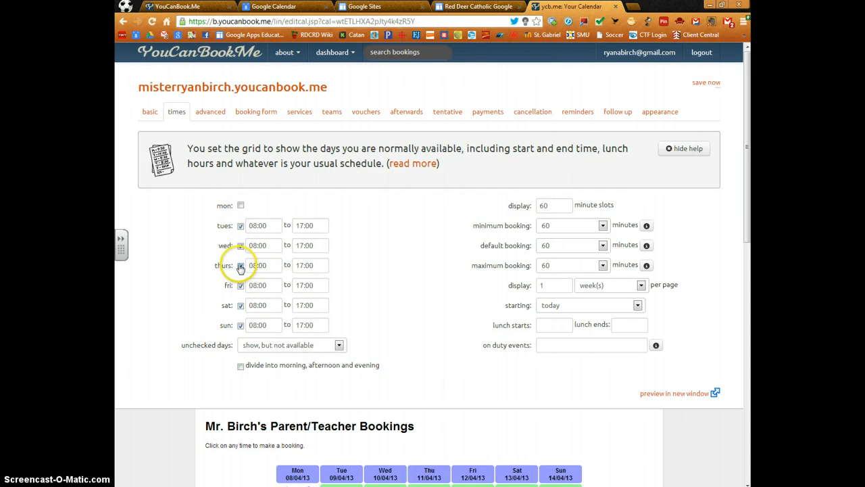
left_click(240, 225)
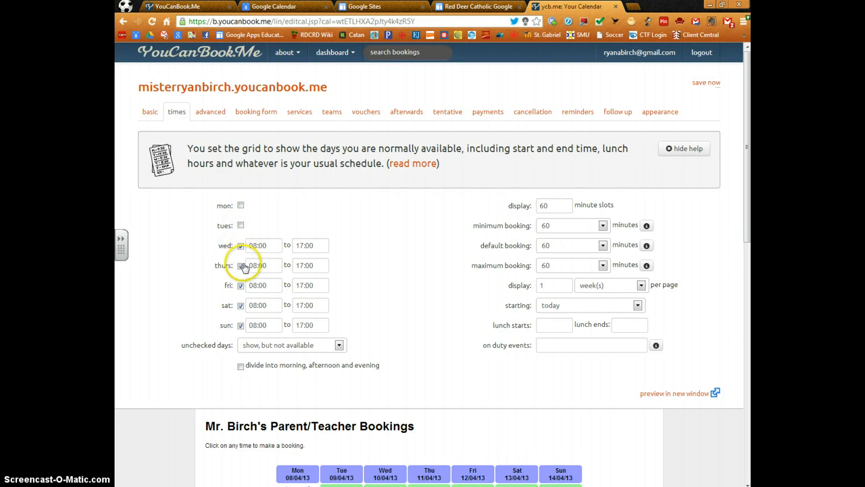
left_click(240, 285)
left_click(240, 305)
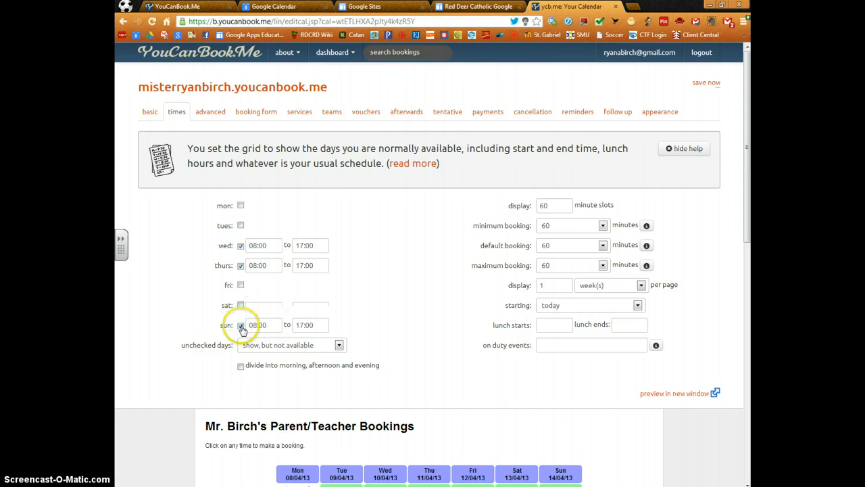
left_click(241, 326)
Step: Set the available hours for both Wednesday and Thursday to 17:00 to 21:00
left_click_drag(248, 245, 265, 245)
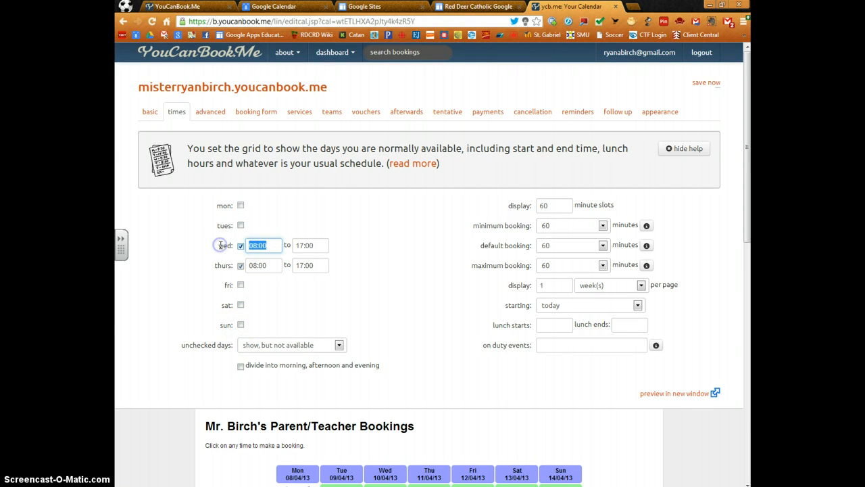
type("17")
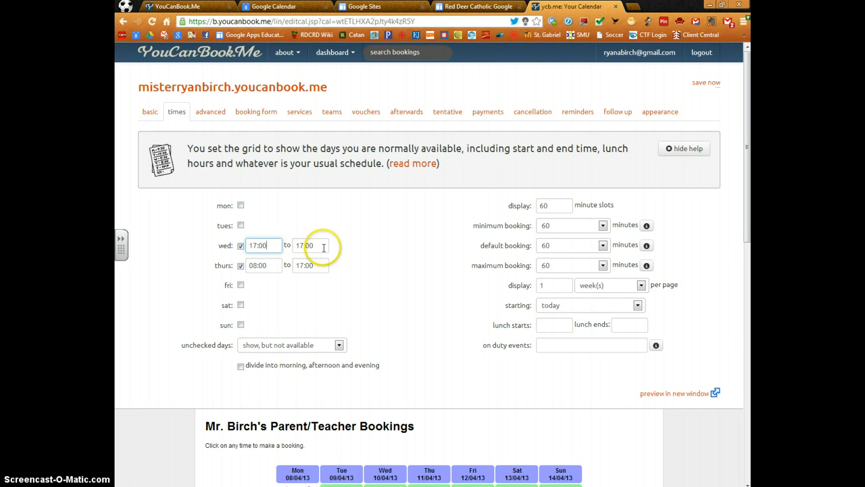
key("Tab")
type("21:")
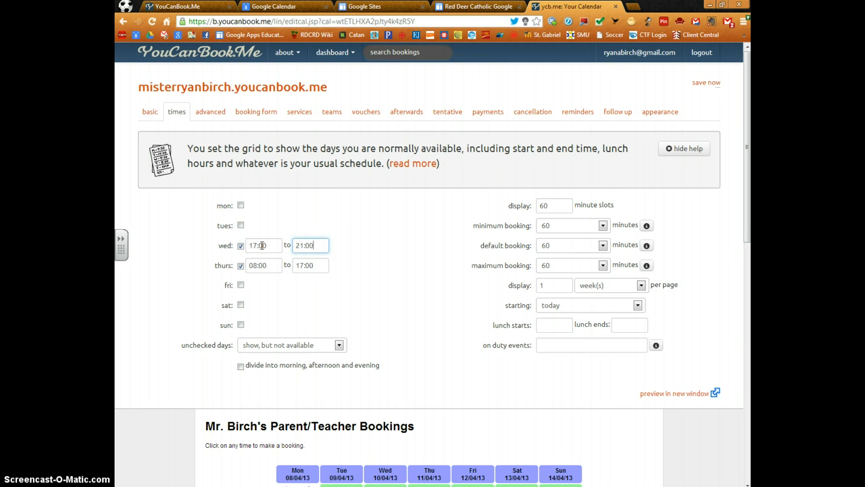
left_click(270, 265)
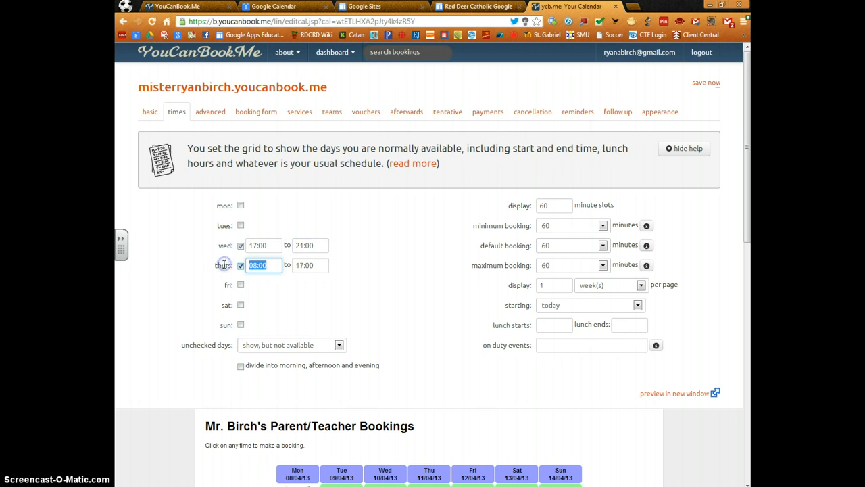
type("17:00")
key("Tab")
type("21")
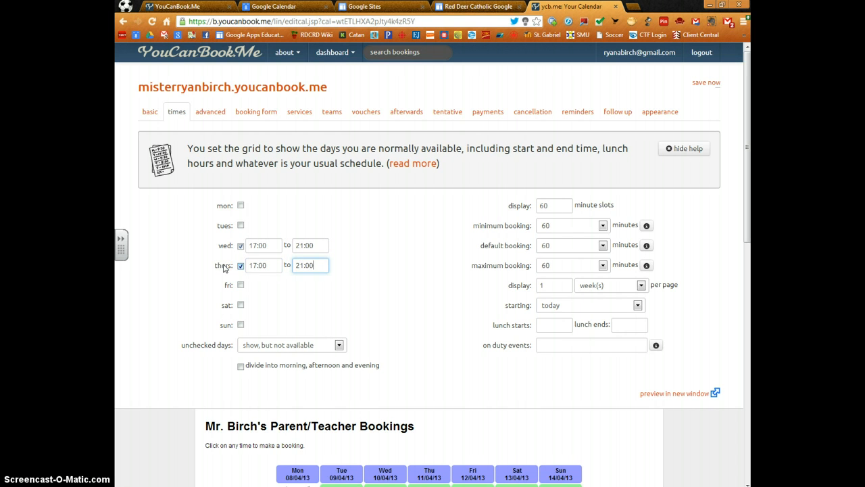
type(":00")
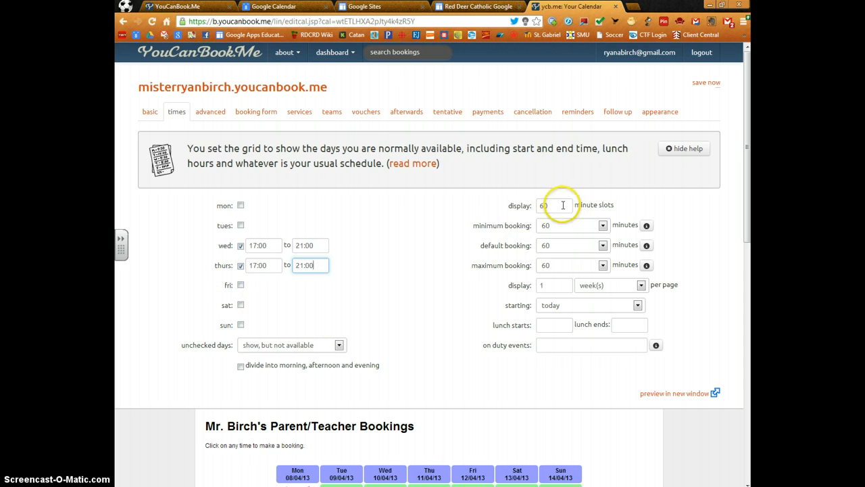
Step: Set the booking grid to 30 minute slots with a minimum booking of 1 slot, and save the times settings
left_click_drag(564, 205, 505, 205)
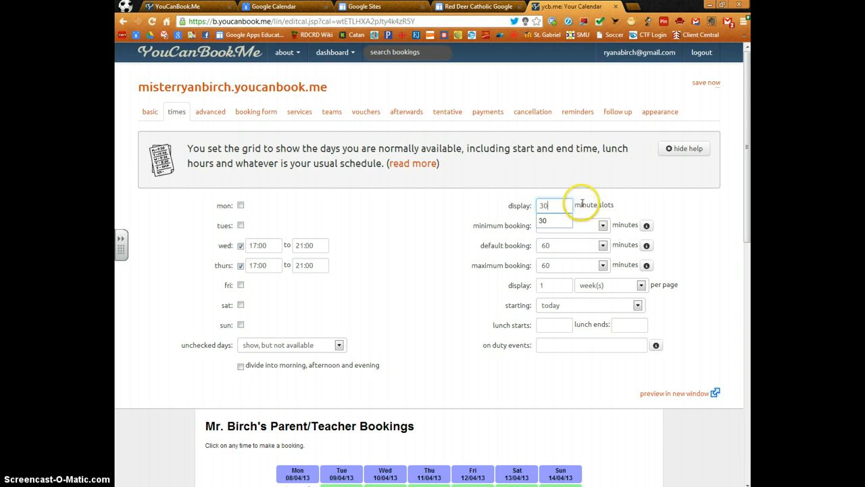
left_click(587, 225)
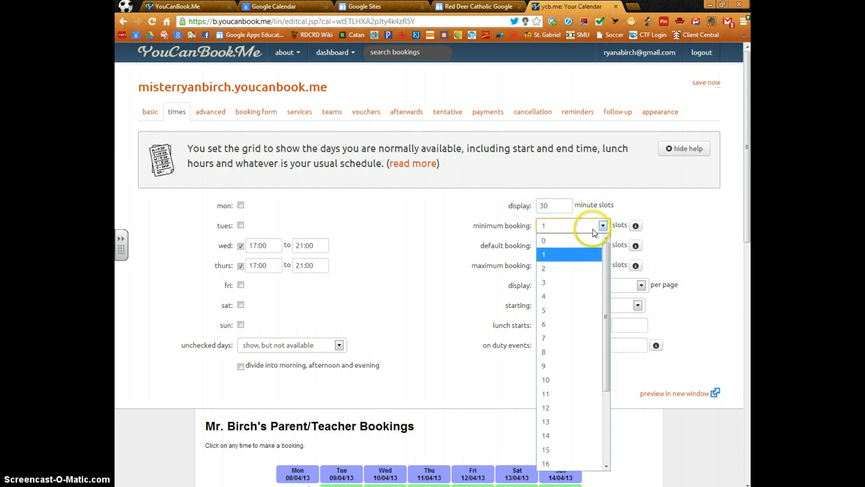
left_click(556, 225)
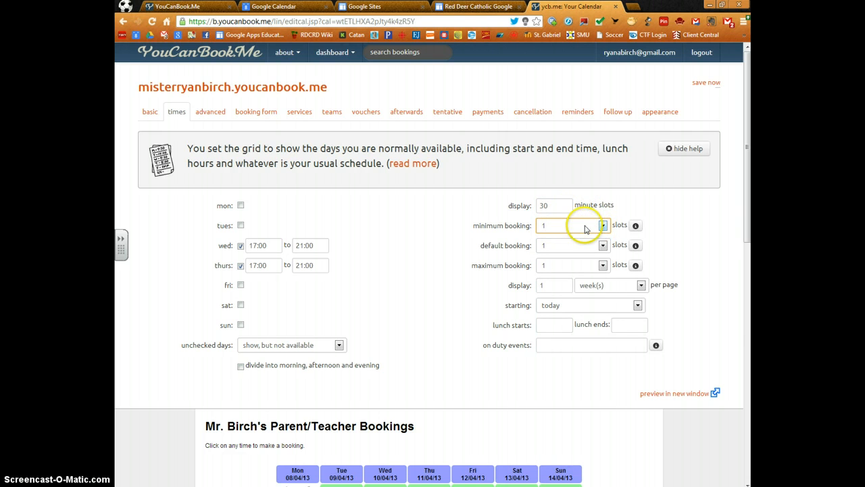
left_click(603, 225)
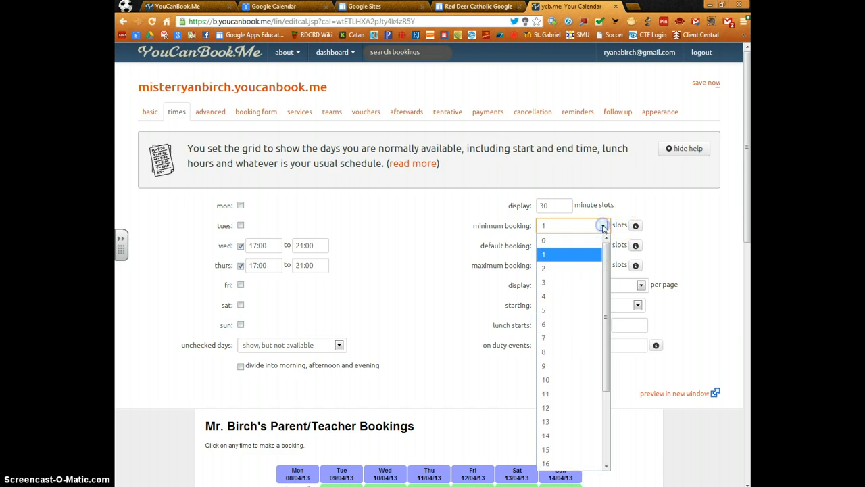
left_click(565, 255)
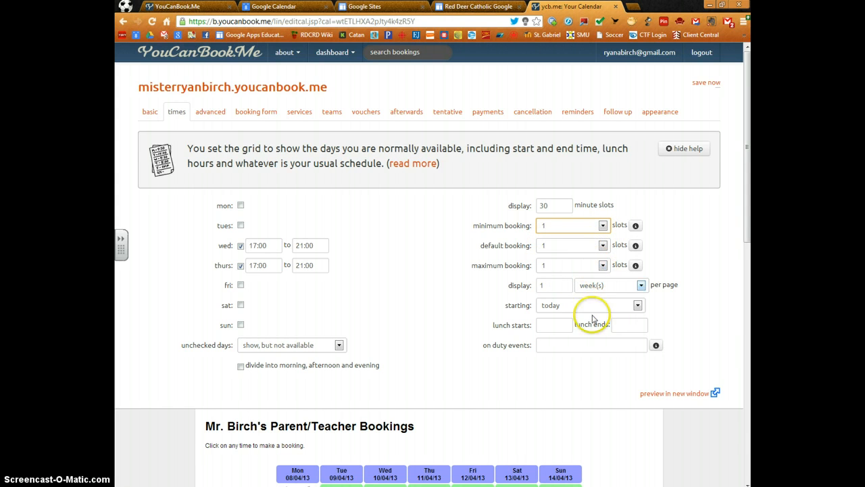
left_click(708, 82)
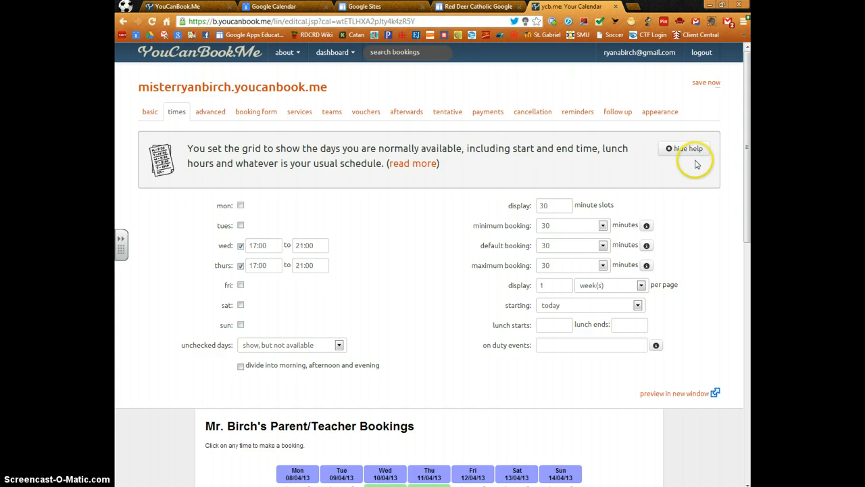
Step: In the advanced settings, set the fixed start date to 17 April 2013 and the fixed end date to 18 April 2013, check the grid preview, and save
left_click(211, 112)
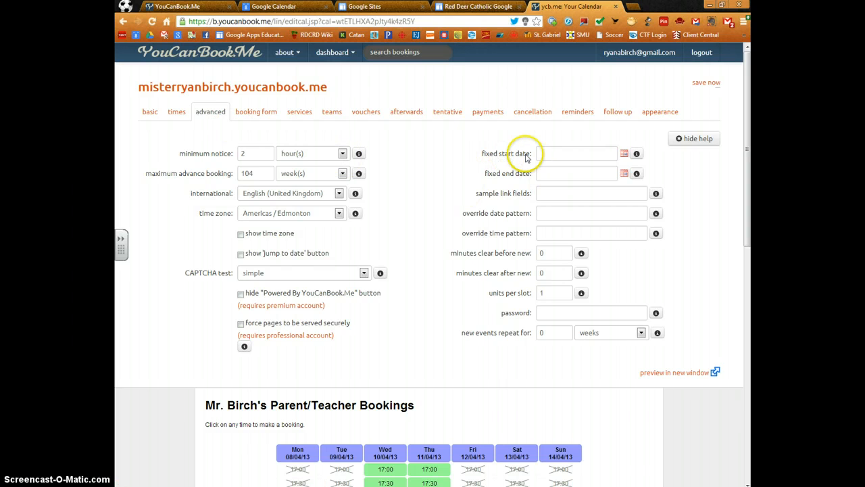
left_click(624, 154)
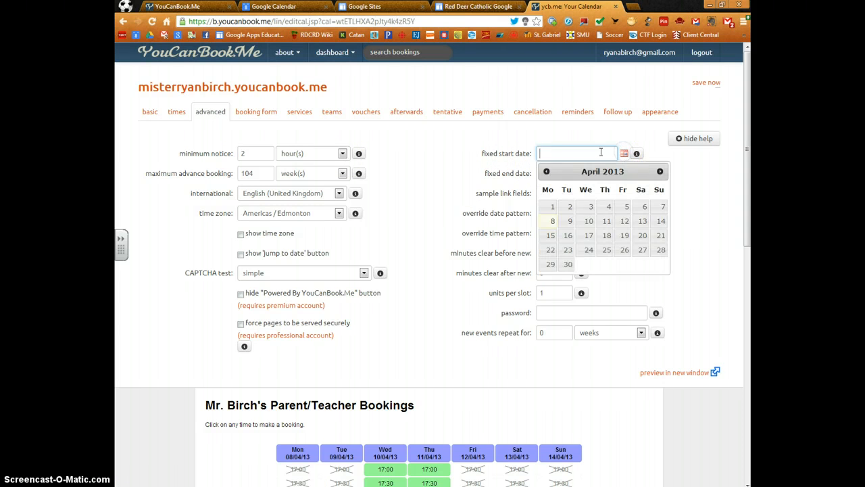
left_click(589, 236)
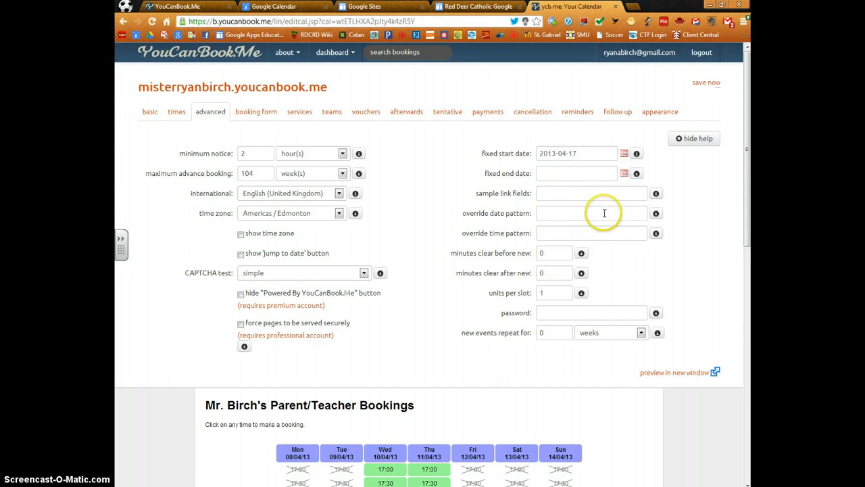
left_click(624, 174)
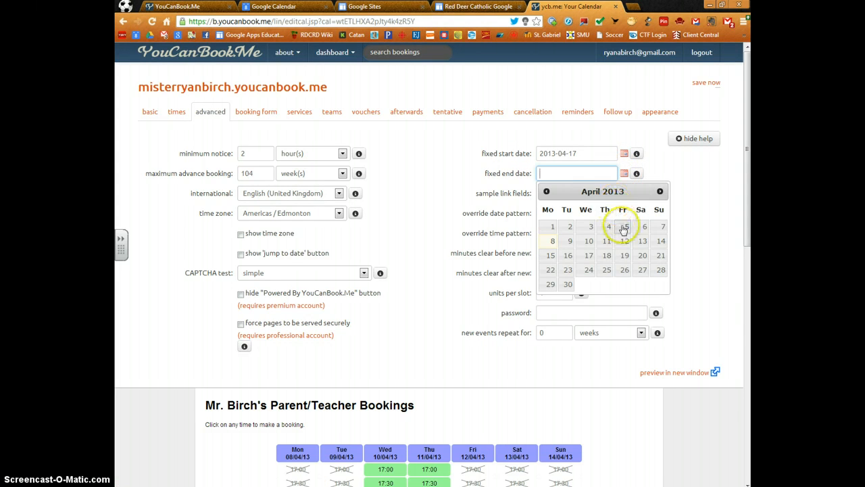
left_click(608, 255)
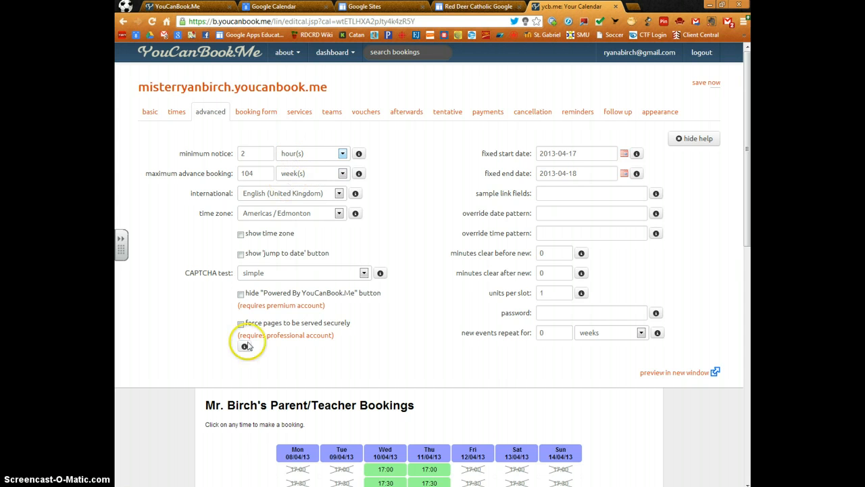
scroll(621, 282, "down", 1)
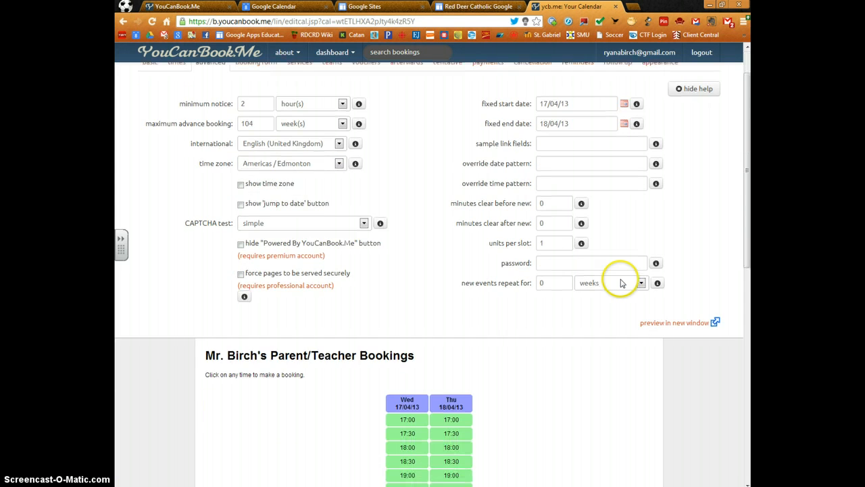
scroll(622, 282, "down", 3)
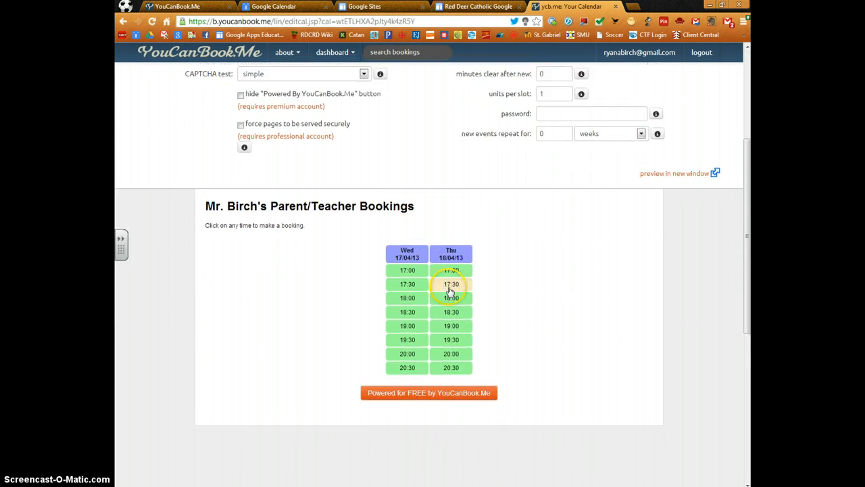
scroll(453, 284, "down", 1)
scroll(515, 306, "up", 3)
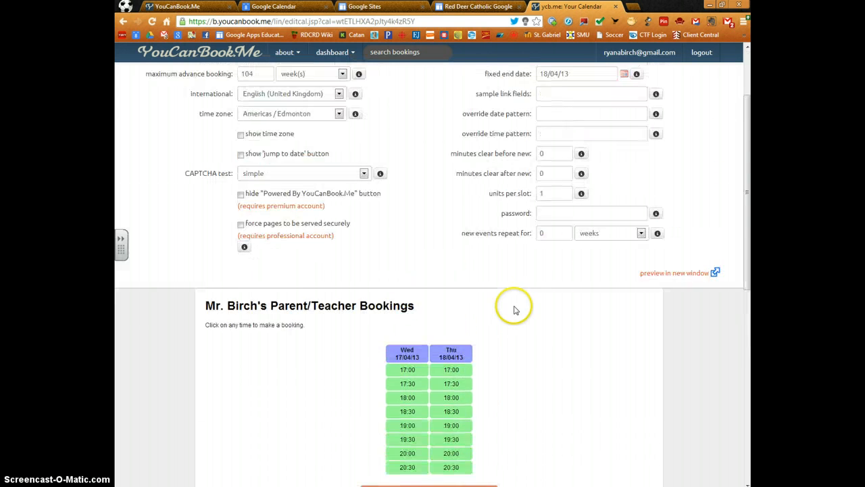
scroll(546, 233, "up", 2)
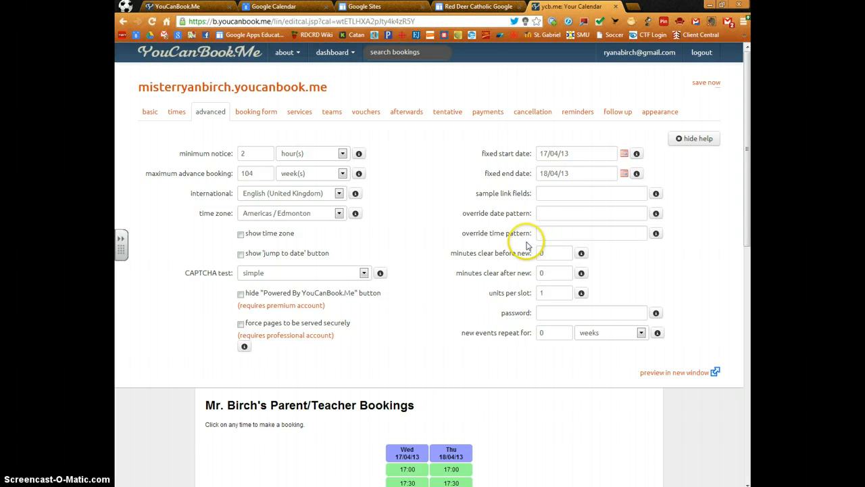
left_click(705, 82)
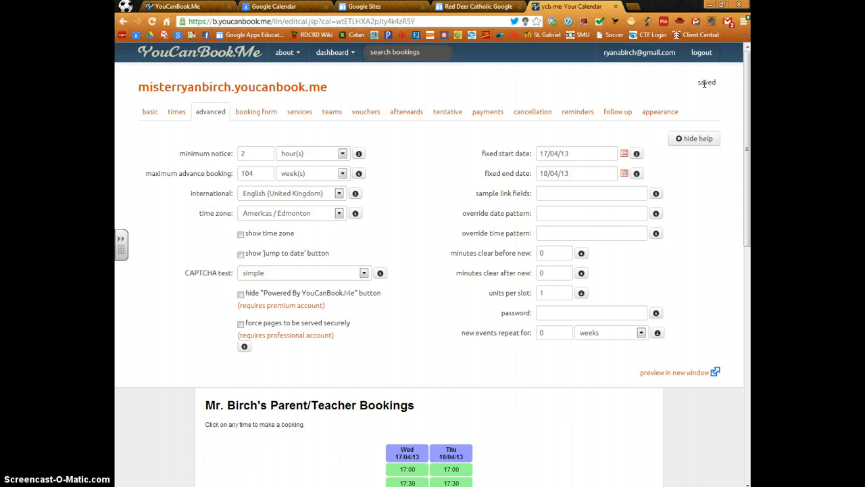
Step: In the booking form, change the Booking question's text before to "Start Time:" and collapse the question
left_click(258, 112)
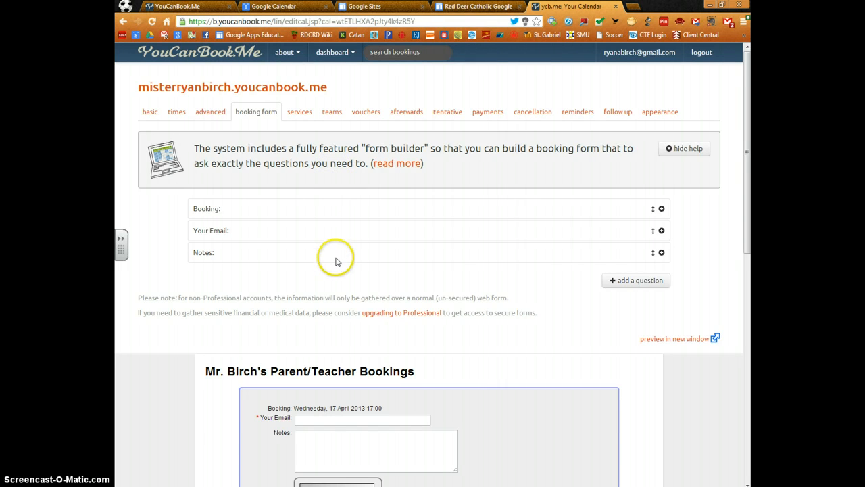
scroll(337, 262, "down", 1)
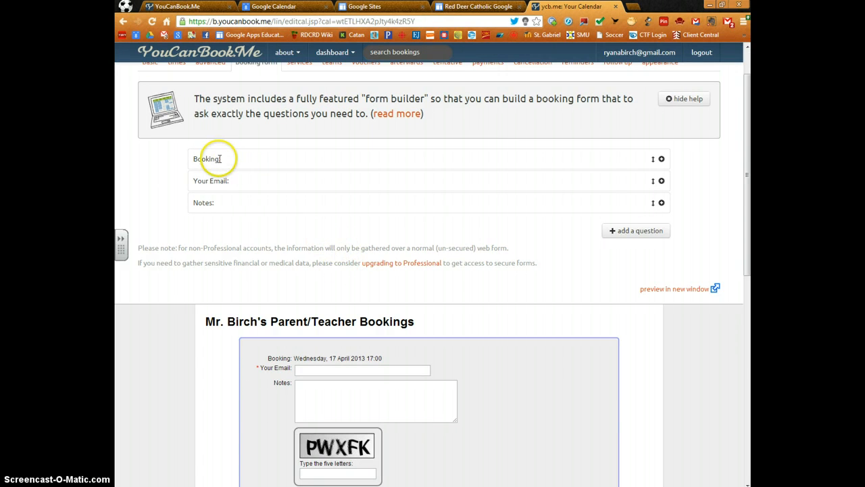
left_click(661, 159)
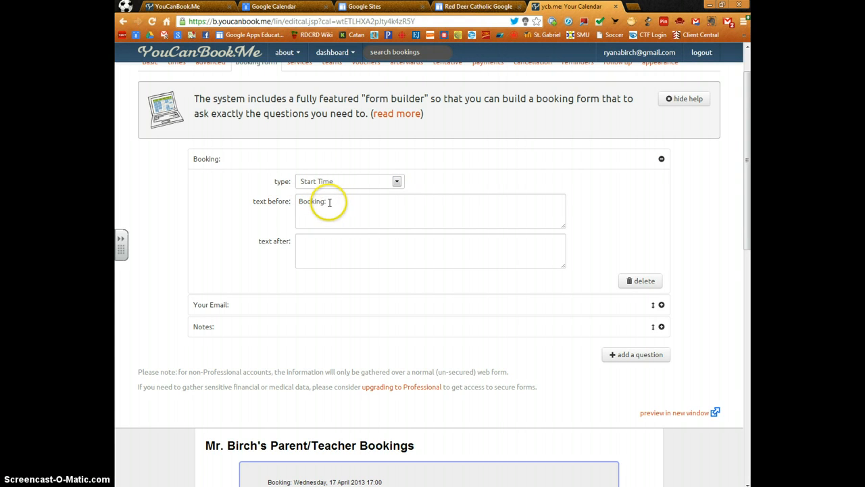
left_click_drag(329, 201, 269, 202)
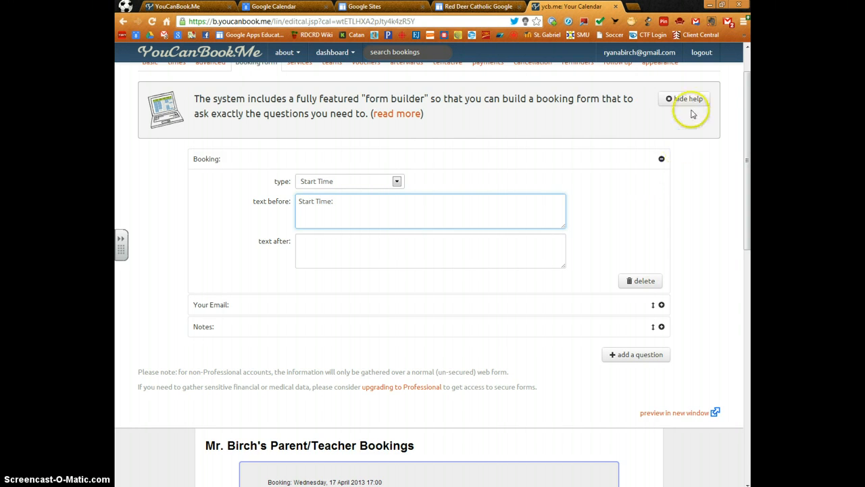
left_click(662, 161)
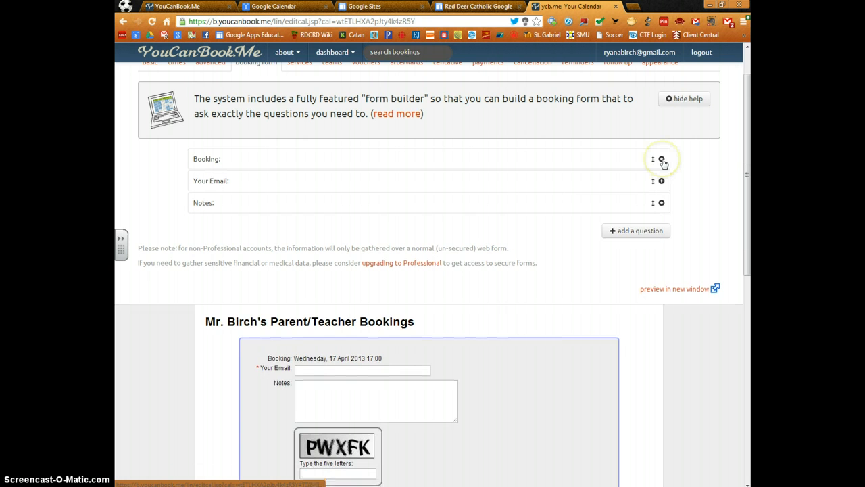
Step: Delete the Your Email and Notes questions from the booking form, confirming each deletion
left_click(662, 182)
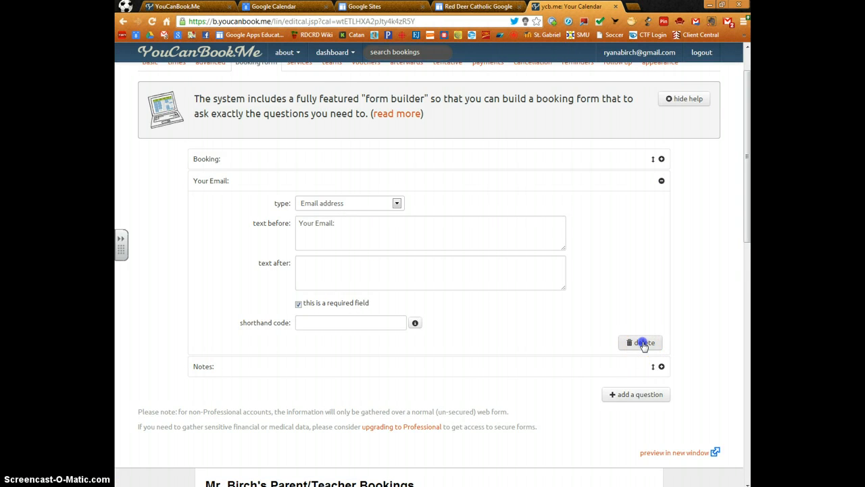
left_click(643, 342)
left_click(446, 262)
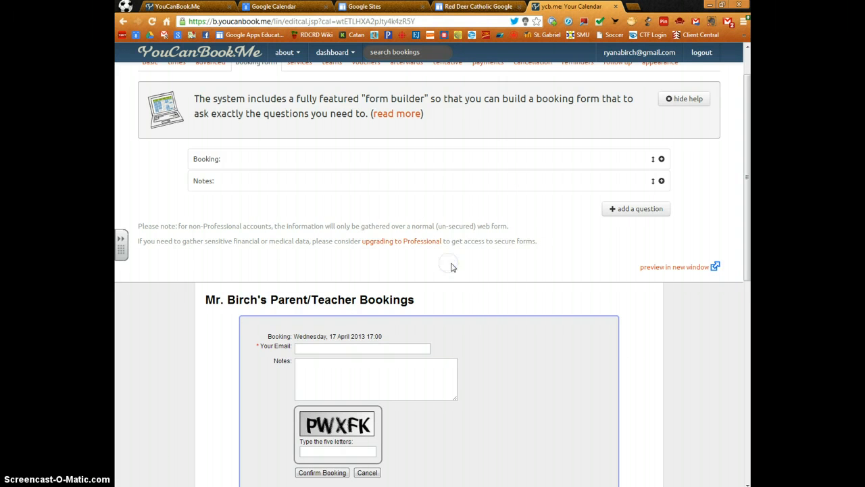
left_click(661, 180)
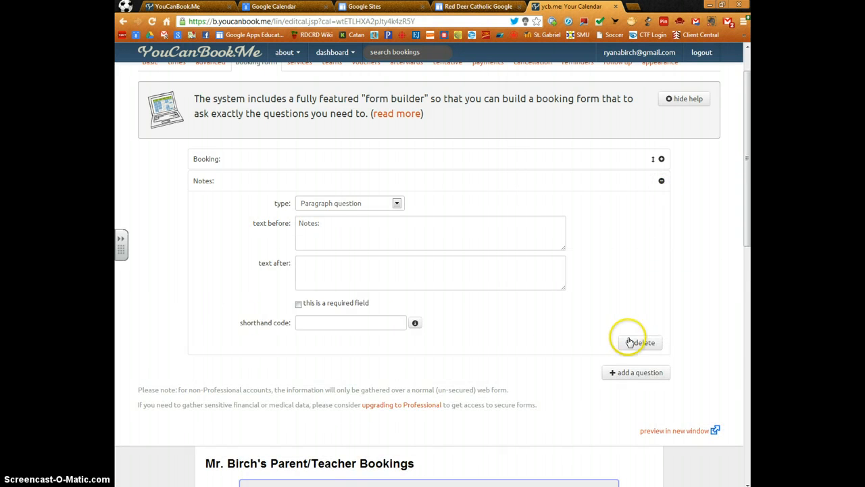
left_click(629, 342)
left_click(444, 261)
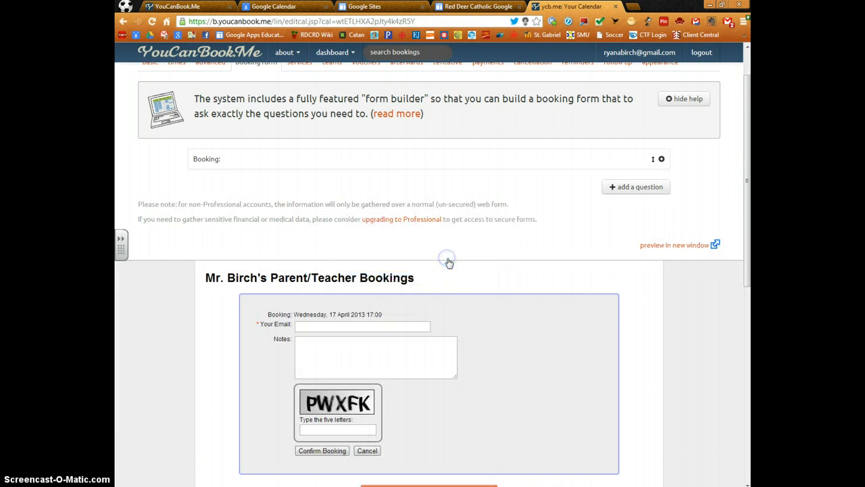
Step: Add a one-line question to the booking form with the text before "Student's Name:", save the form and collapse the question
left_click(628, 188)
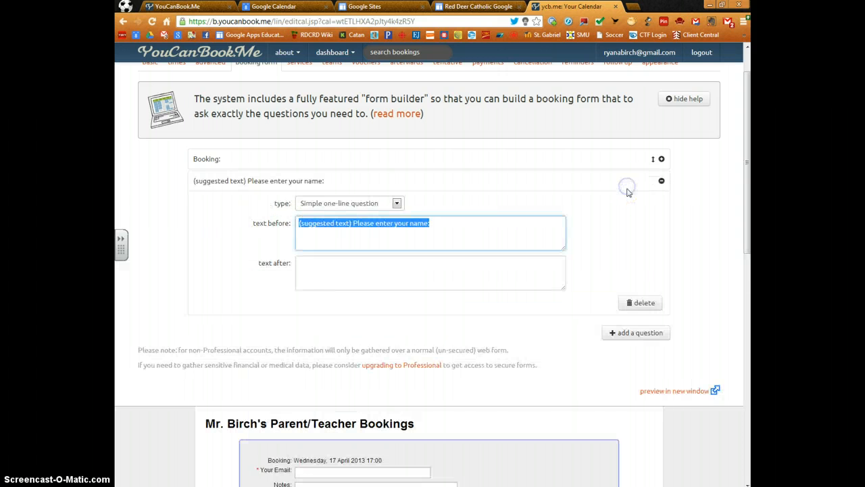
left_click(435, 223)
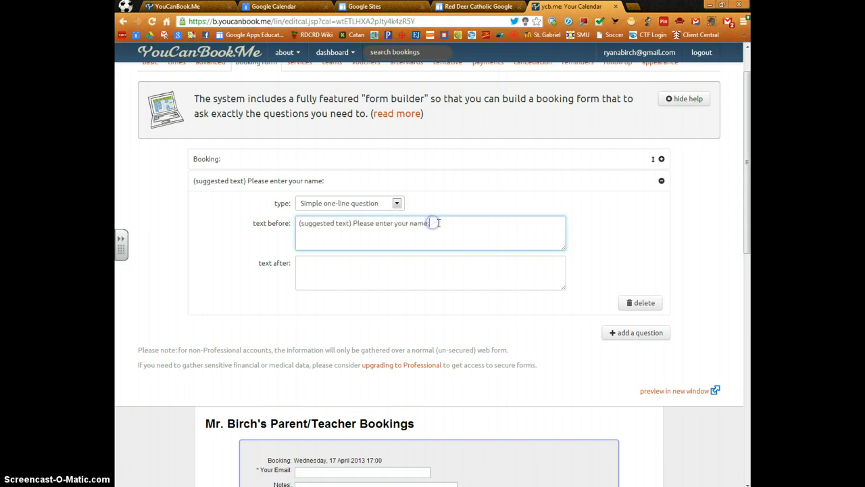
left_click(260, 221)
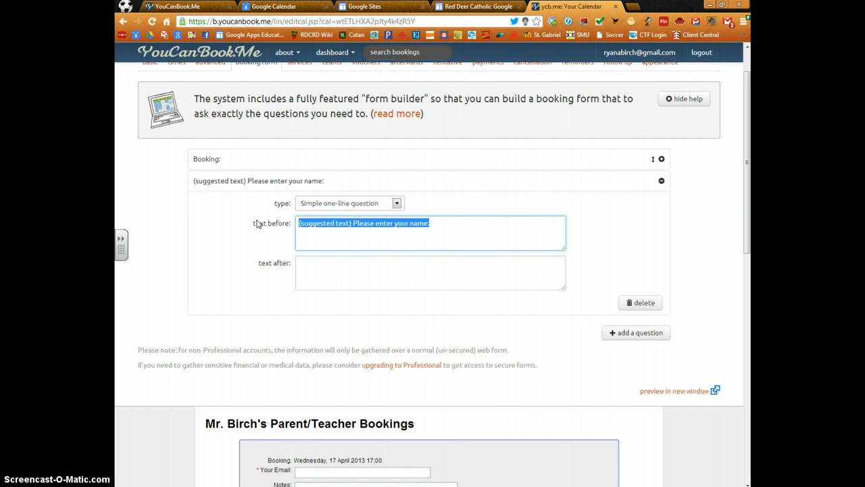
type("Student's Name:")
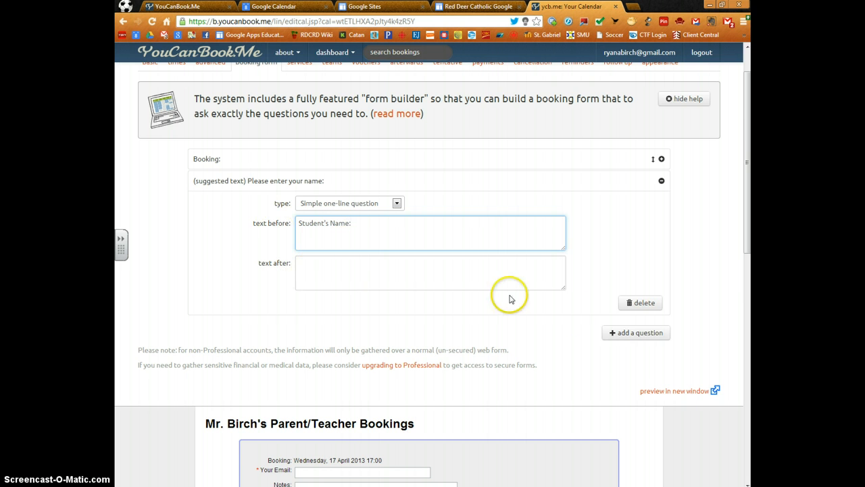
left_click(661, 181)
left_click(661, 181)
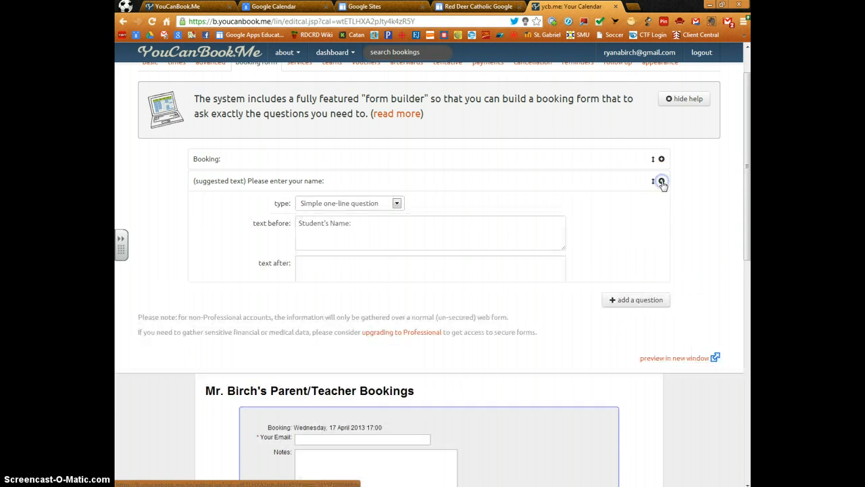
scroll(709, 208, "up", 1)
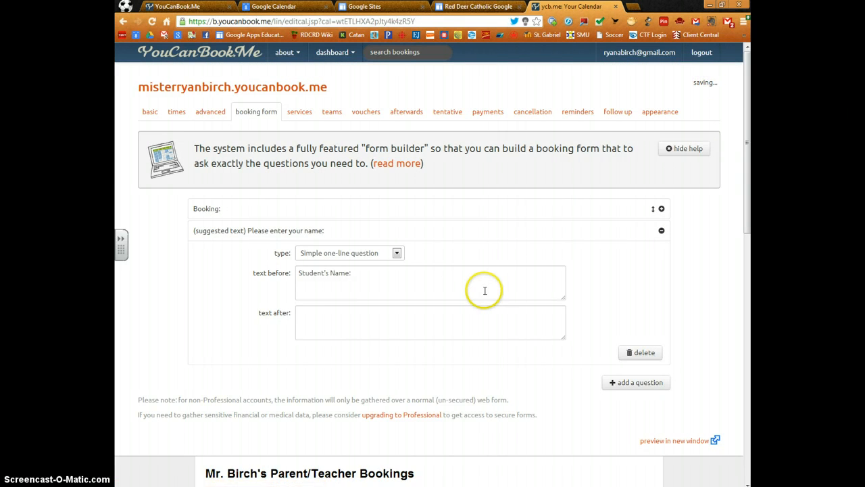
left_click(661, 232)
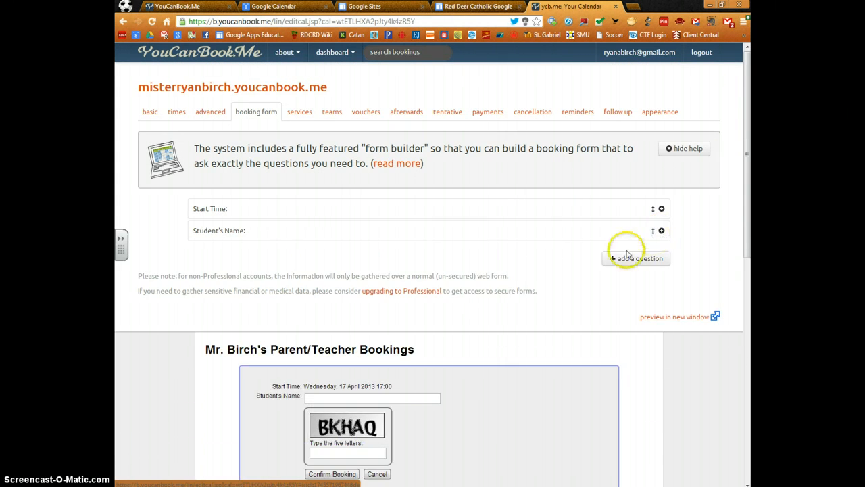
Step: Add another one-line question with the text before "Parent/Guardian Name(s):", save the form and collapse the question
left_click(621, 257)
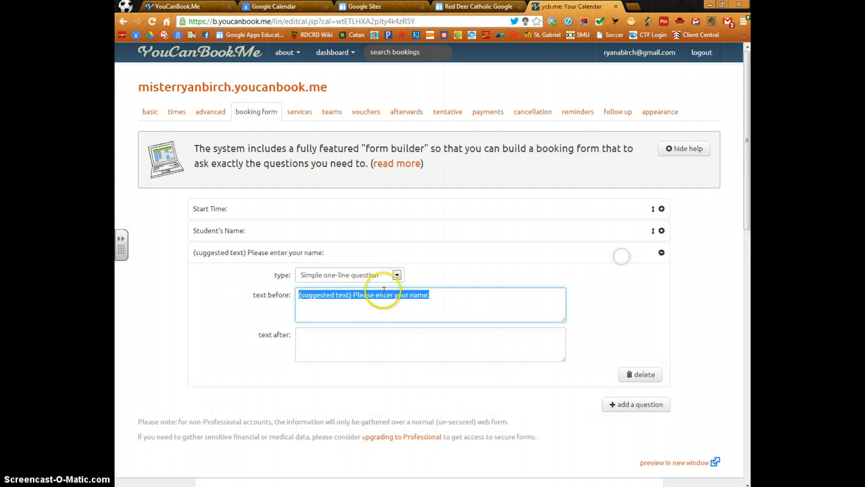
left_click(458, 301)
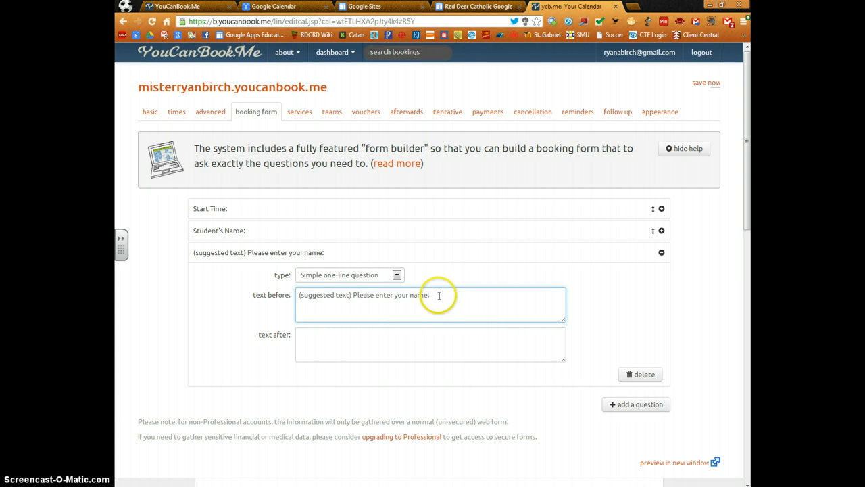
left_click_drag(438, 295, 210, 297)
type("Parent/Guardian Name(s):")
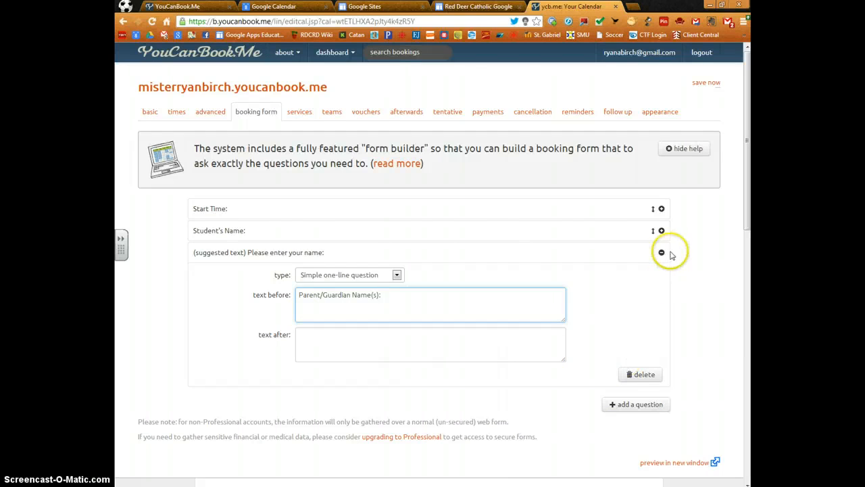
left_click(705, 83)
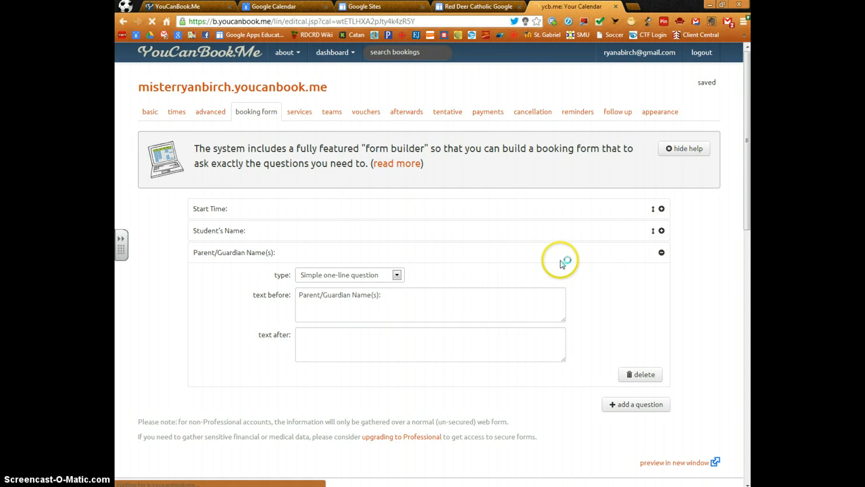
left_click(660, 254)
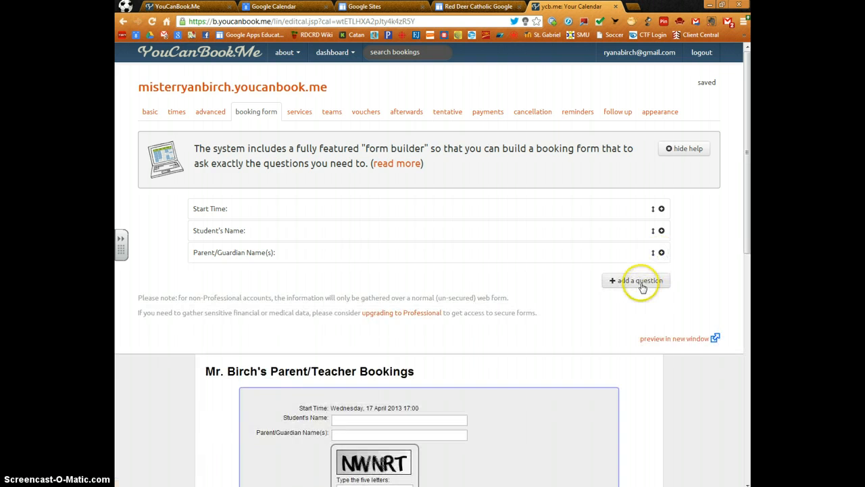
Step: Add a question of type Email address, make it a required field, save the form and collapse the question
left_click(638, 280)
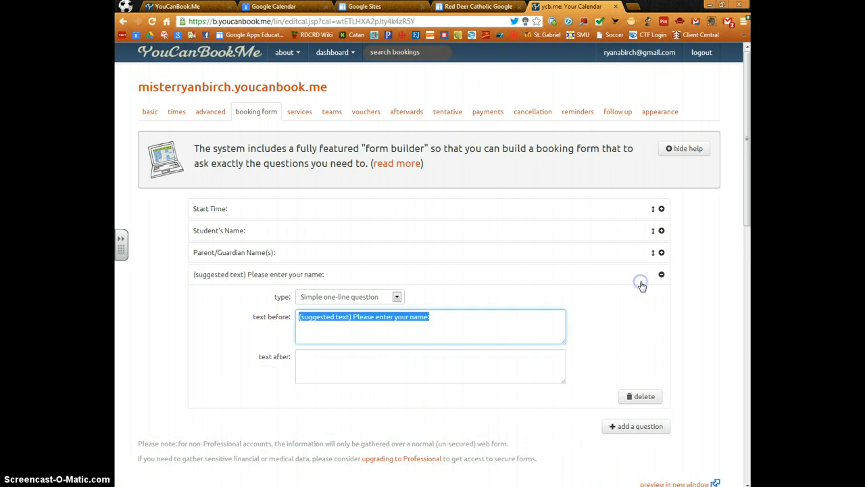
left_click(397, 297)
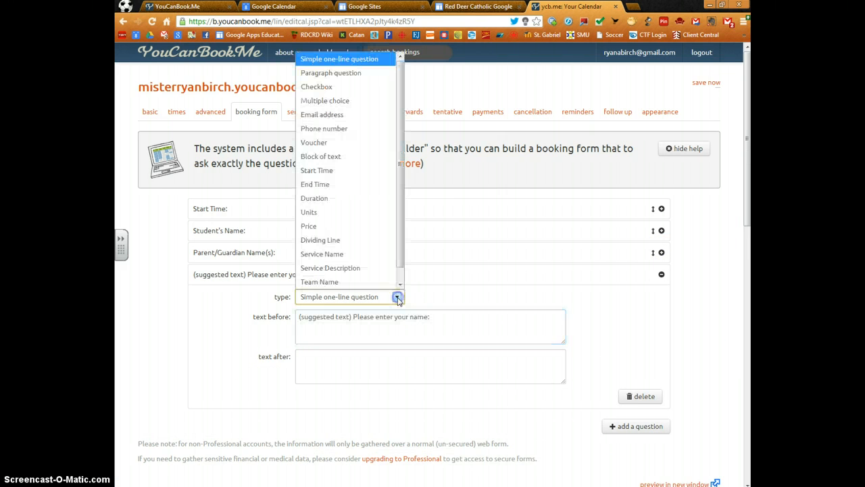
left_click(323, 115)
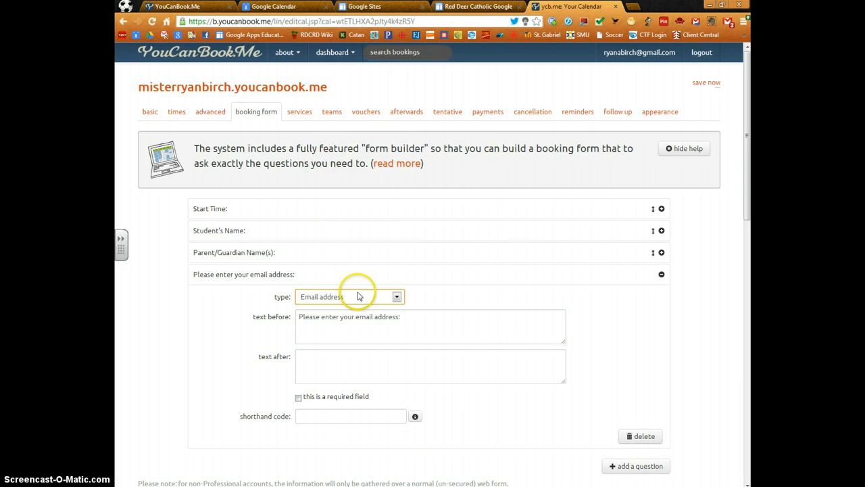
left_click(298, 398)
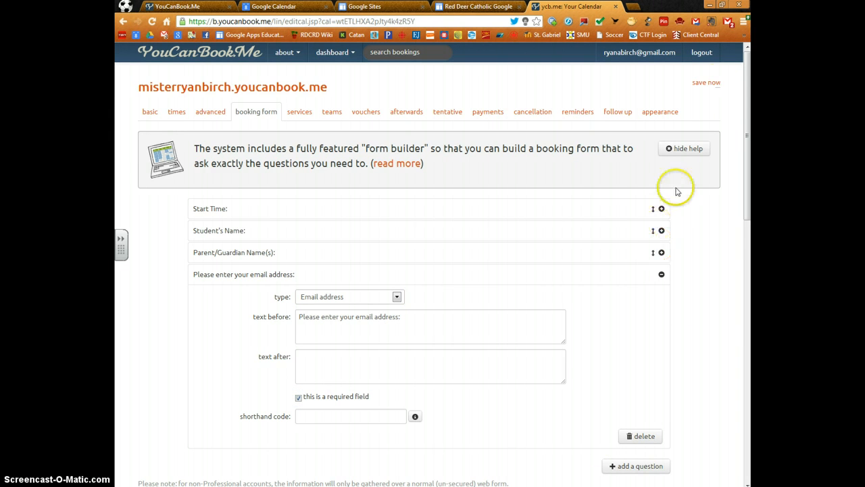
left_click(711, 84)
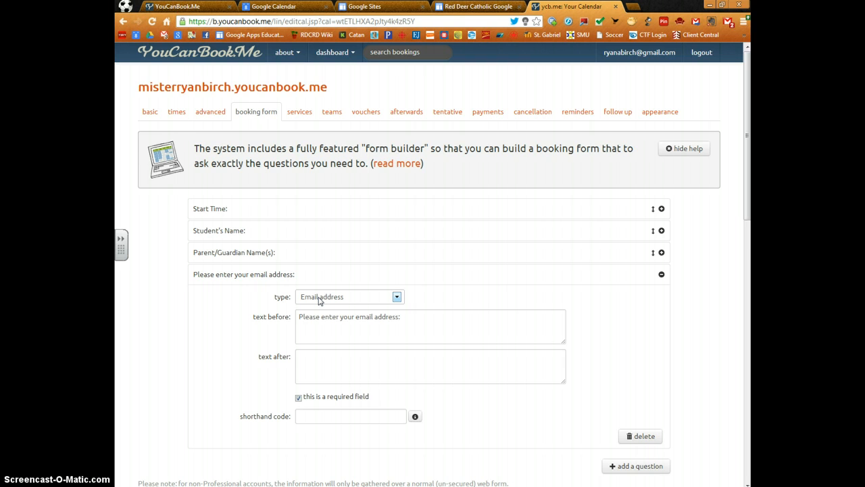
left_click(660, 274)
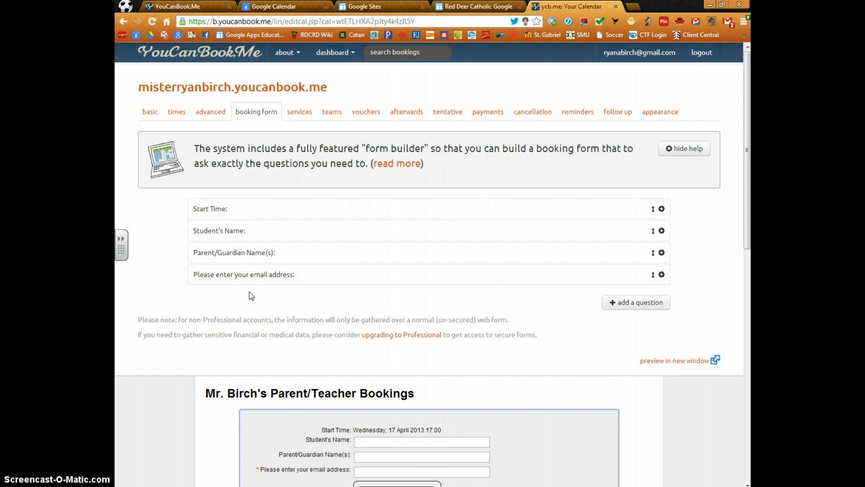
Step: Review the afterwards settings for the thank-you message and the Google Calendar event, including the event preview
left_click(408, 112)
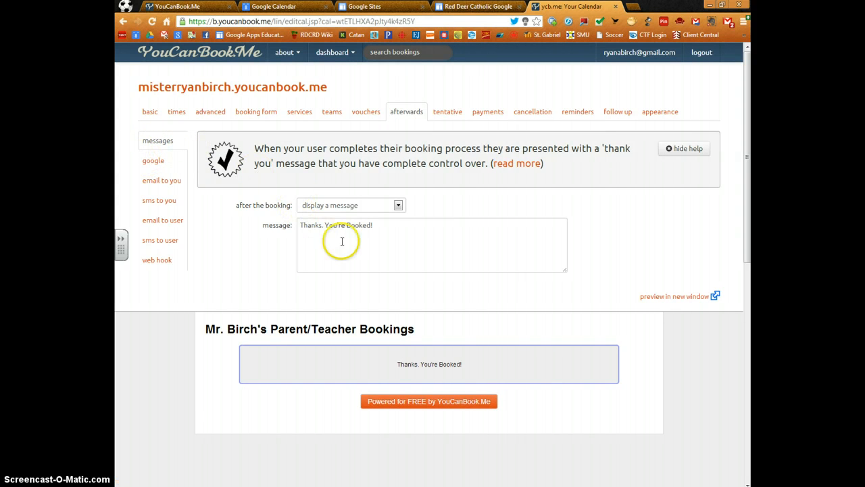
left_click(387, 225)
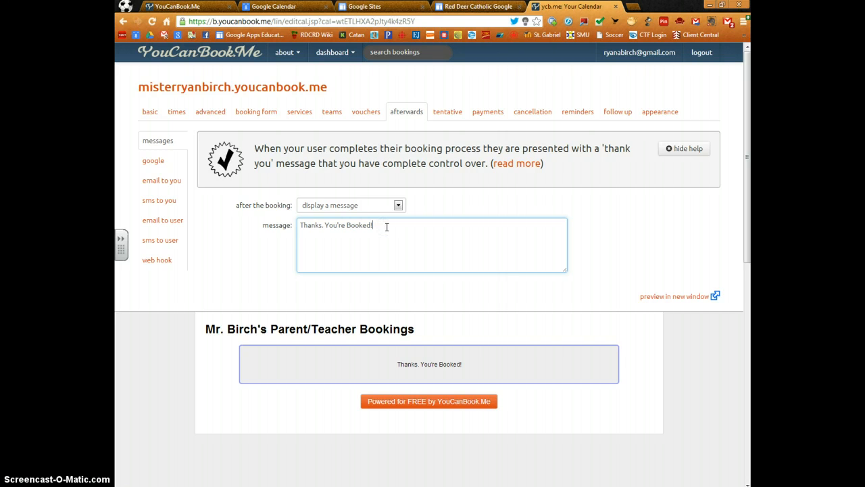
left_click(378, 225)
left_click(152, 163)
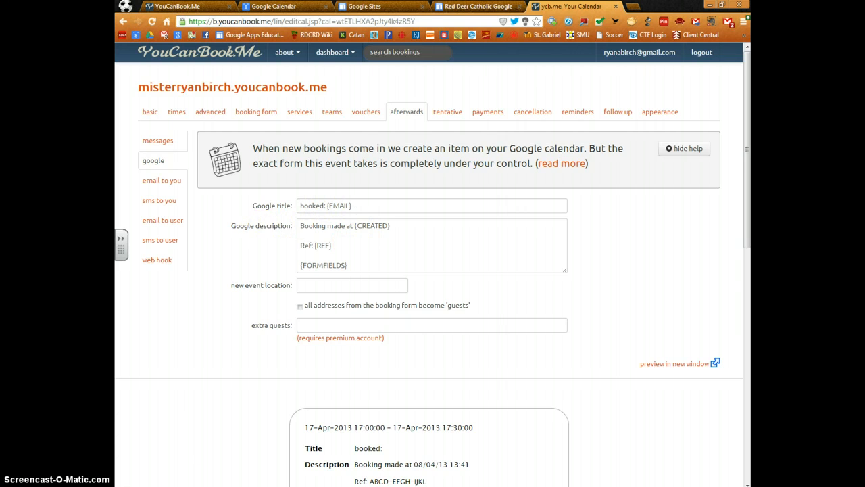
scroll(497, 379, "down", 2)
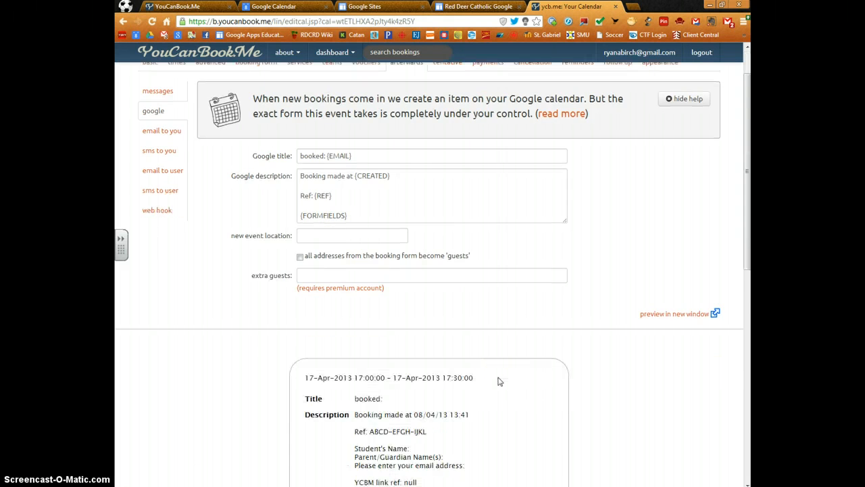
scroll(498, 381, "down", 1)
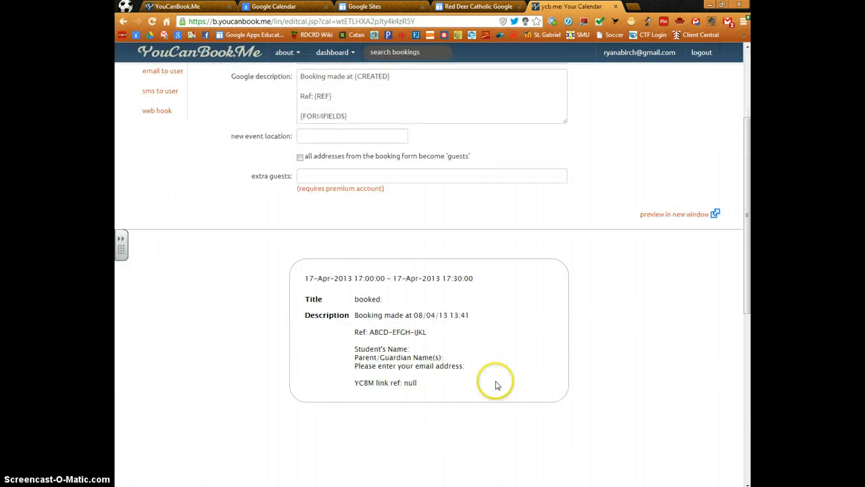
scroll(425, 351, "up", 3)
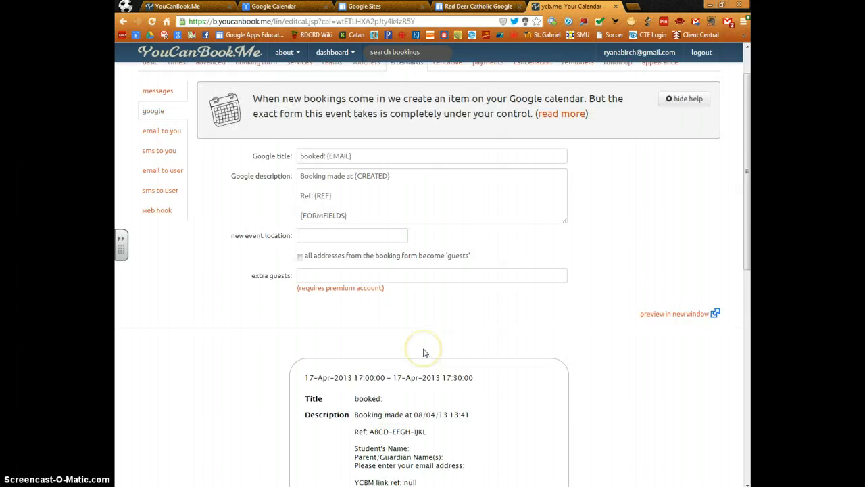
Step: Review the owner's email and SMS alert settings, the confirmation email to the user, and the cancellation limits
left_click(164, 181)
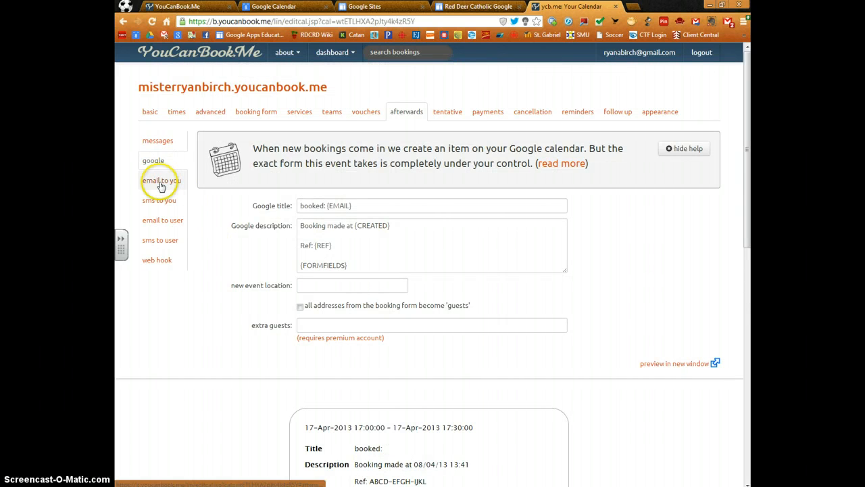
left_click(146, 185)
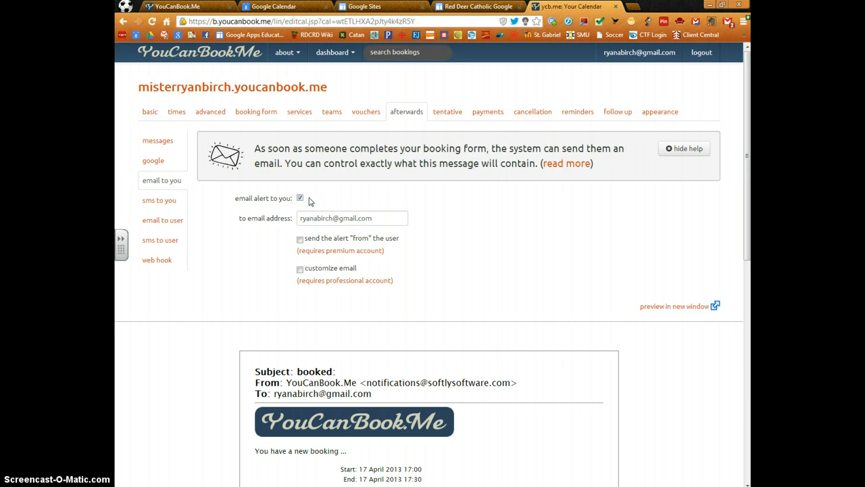
left_click(168, 201)
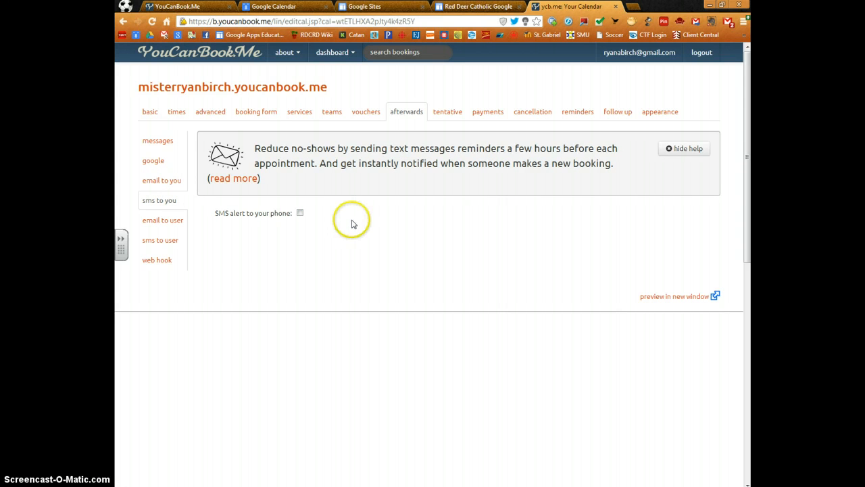
left_click(157, 223)
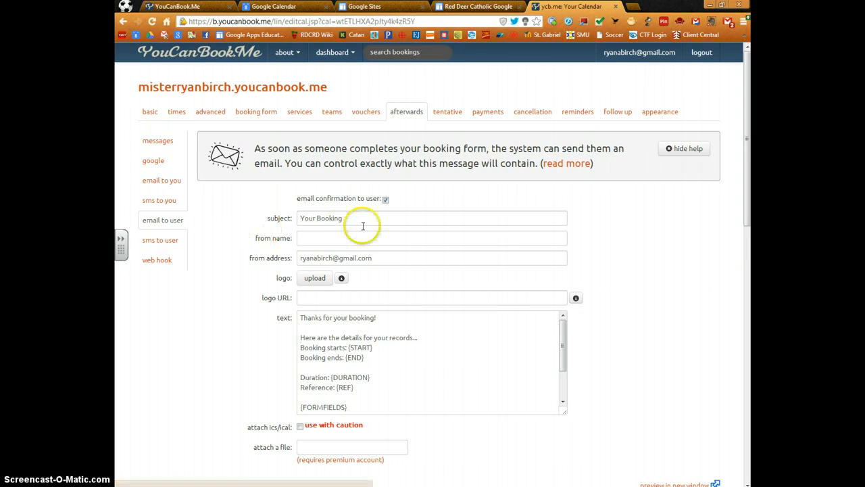
left_click(431, 339)
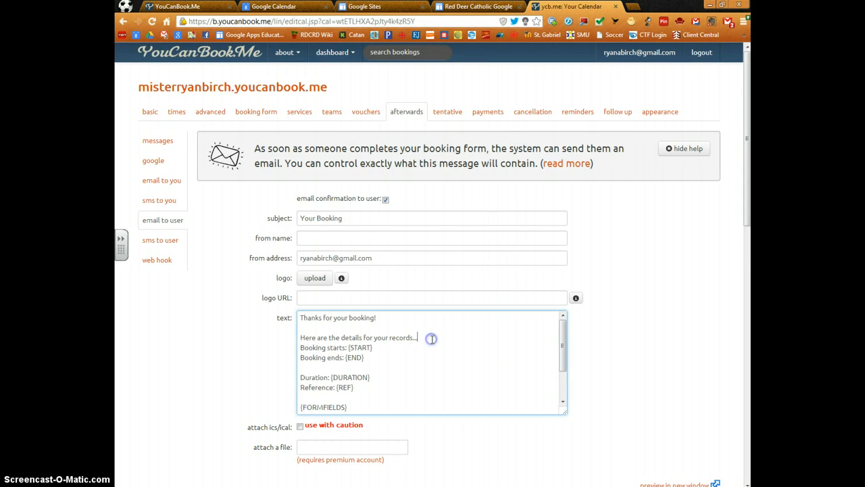
mouse_move(561, 343)
left_mouse_down()
mouse_move(564, 372)
mouse_move(560, 330)
left_mouse_up()
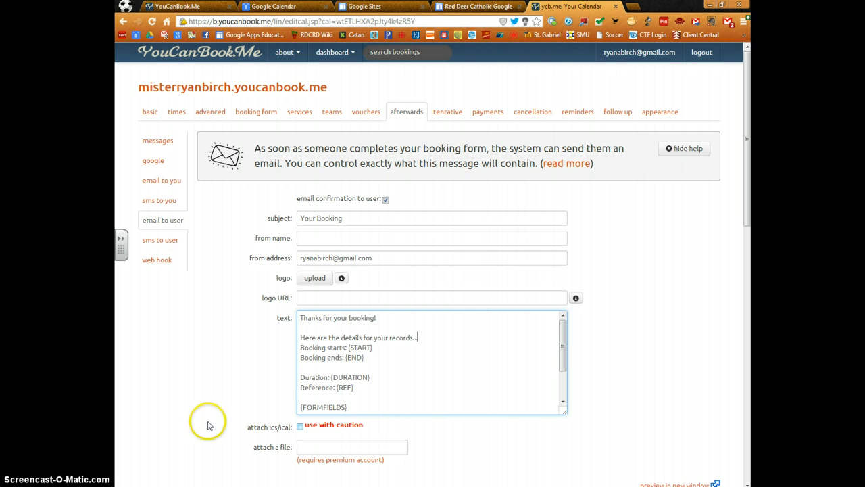
left_click(532, 112)
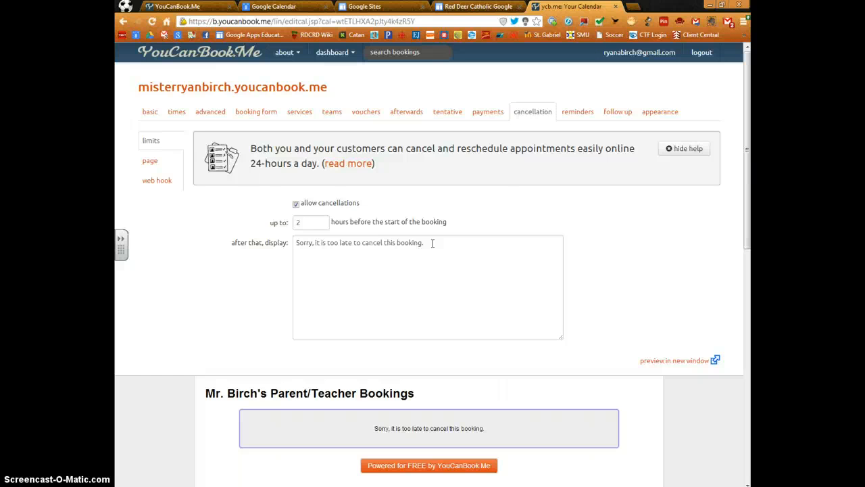
Step: Review the cancellation page text, the header and footer settings, and the available appearance themes with the booking grid preview
left_click(148, 162)
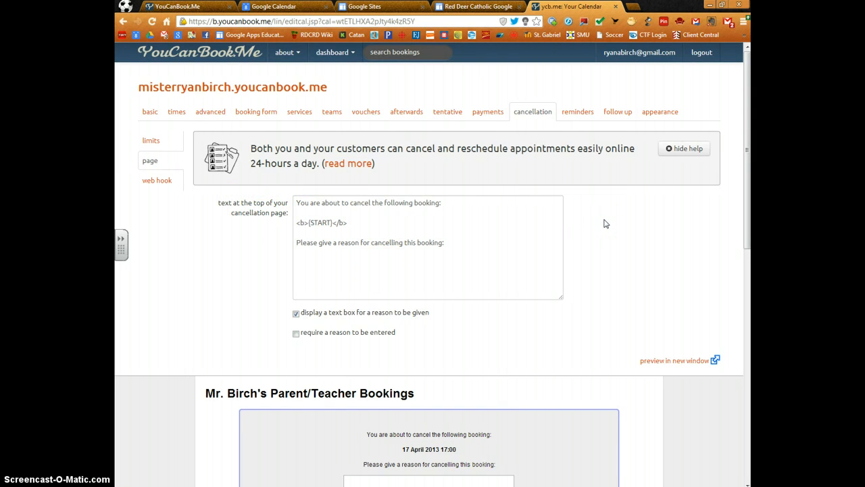
left_click(659, 112)
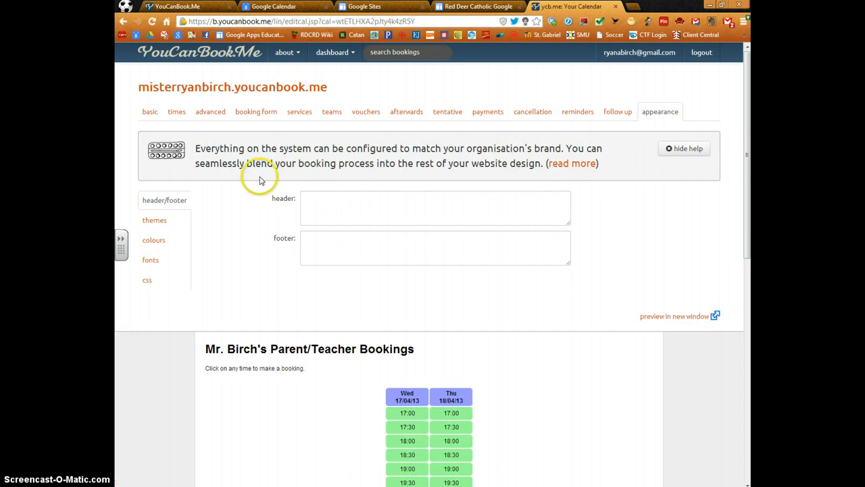
left_click(155, 220)
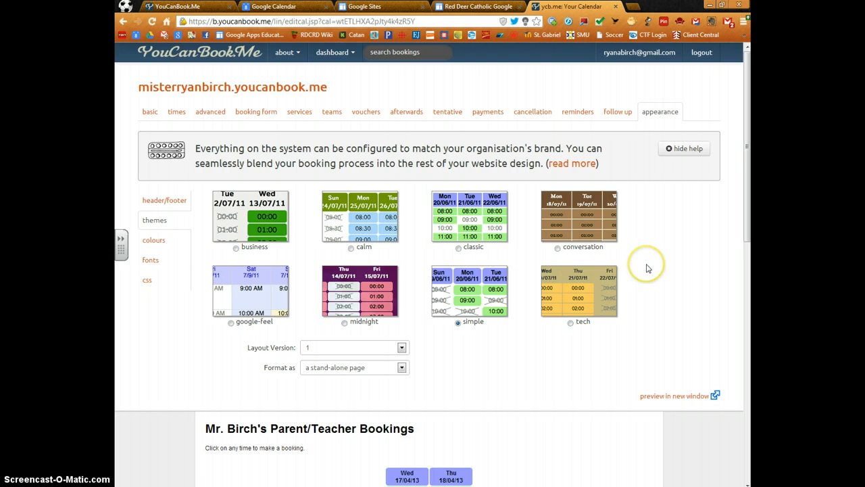
scroll(586, 371, "down", 2)
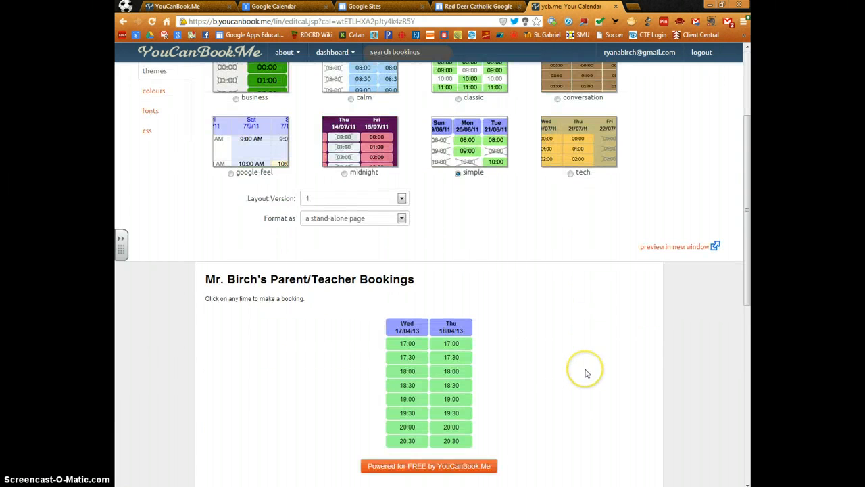
scroll(586, 369, "down", 1)
scroll(573, 371, "up", 2)
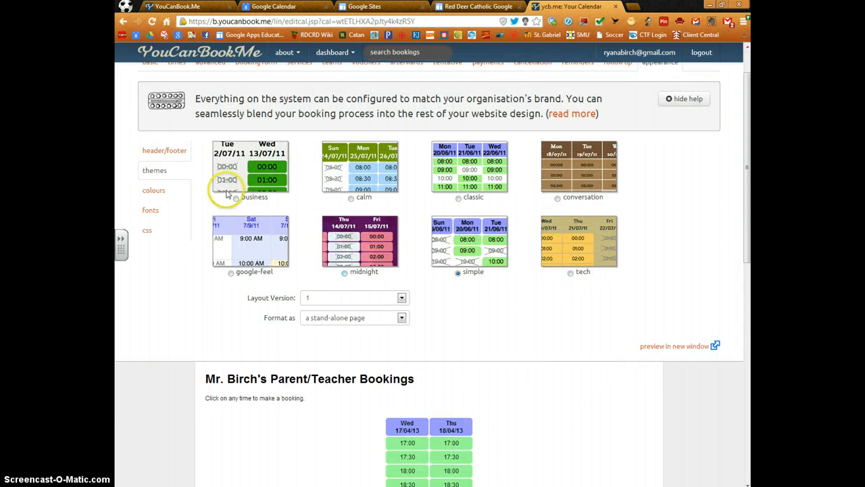
Step: Try the tech theme on the booking page, check its preview, and switch back to the simple theme
left_click(569, 273)
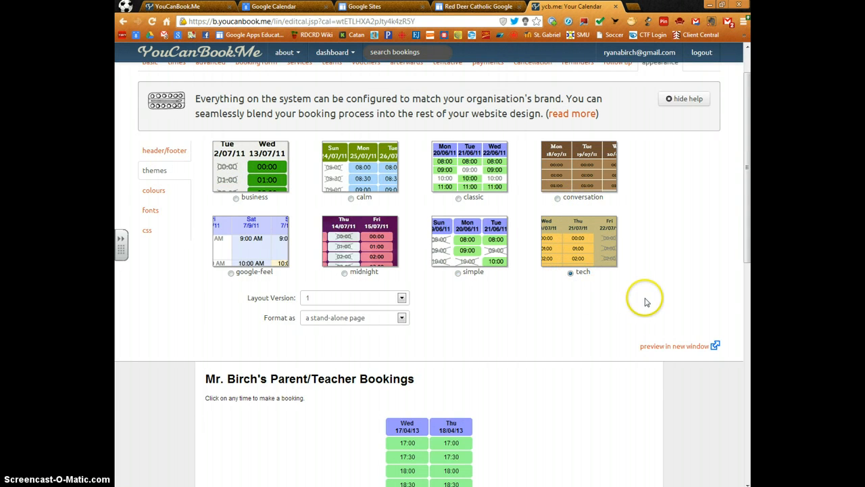
scroll(645, 302, "up", 1)
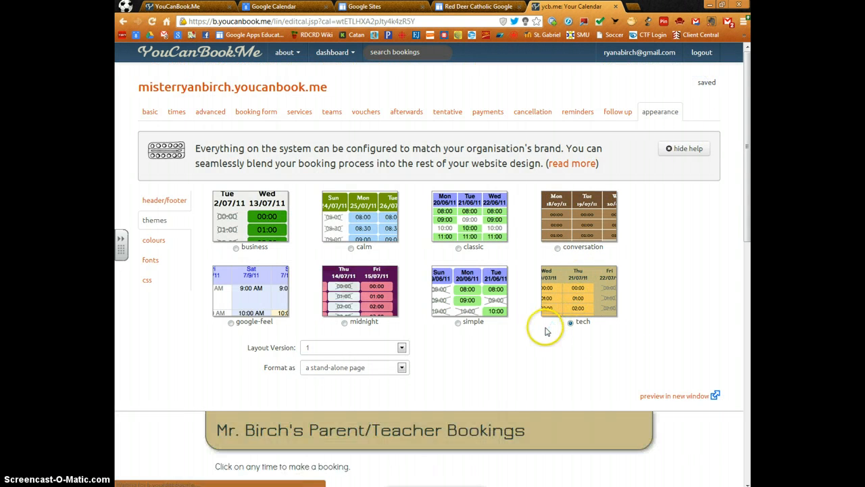
scroll(547, 330, "down", 3)
scroll(481, 251, "up", 2)
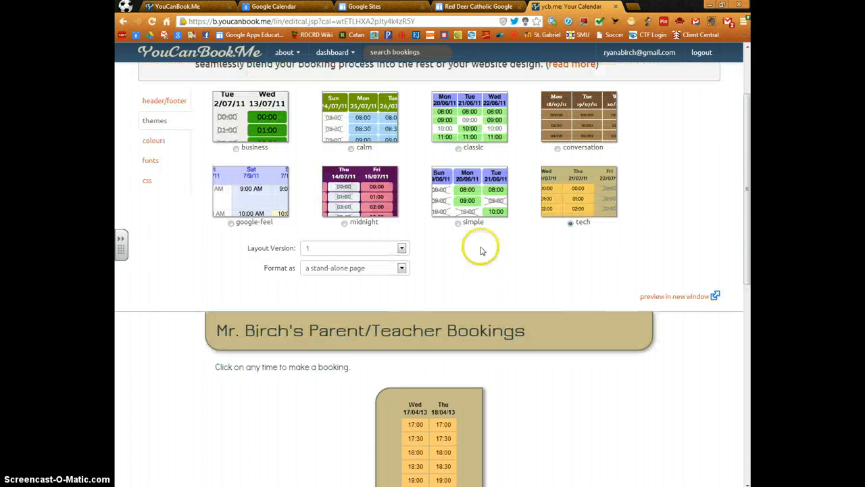
left_click(458, 223)
scroll(595, 269, "up", 2)
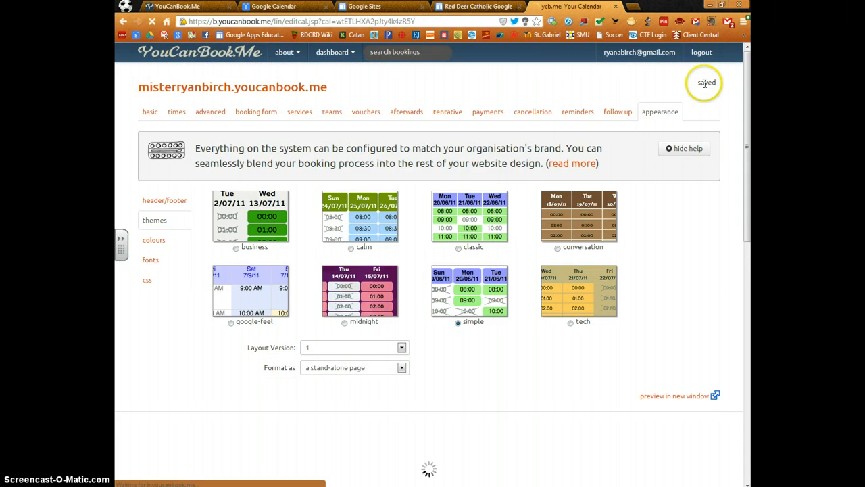
scroll(533, 345, "down", 5)
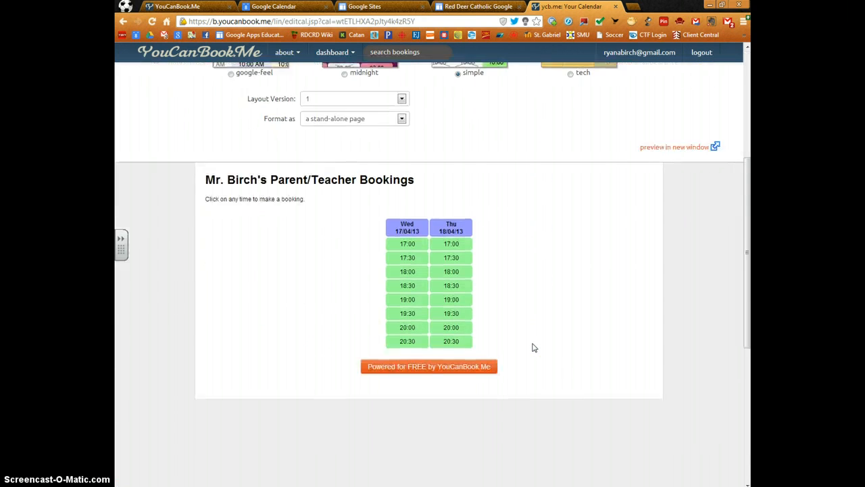
scroll(532, 347, "up", 3)
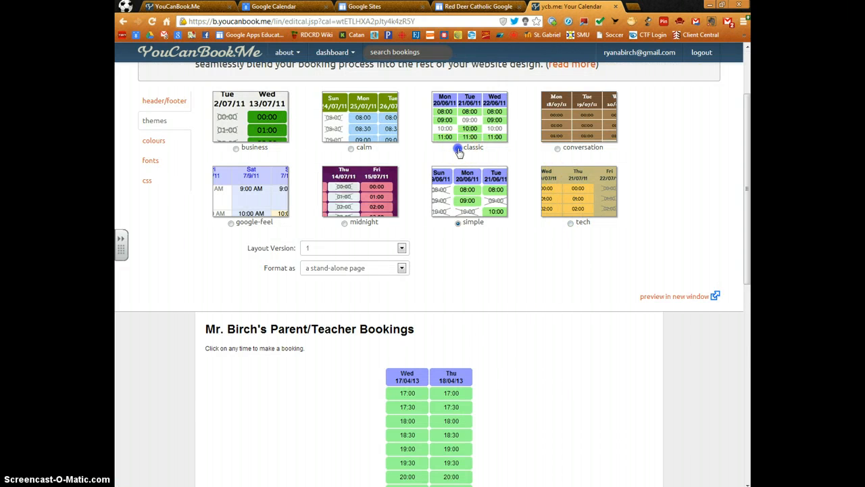
Step: Try the classic theme, compare it in the preview, and reselect the simple theme
left_click(458, 149)
scroll(604, 212, "up", 2)
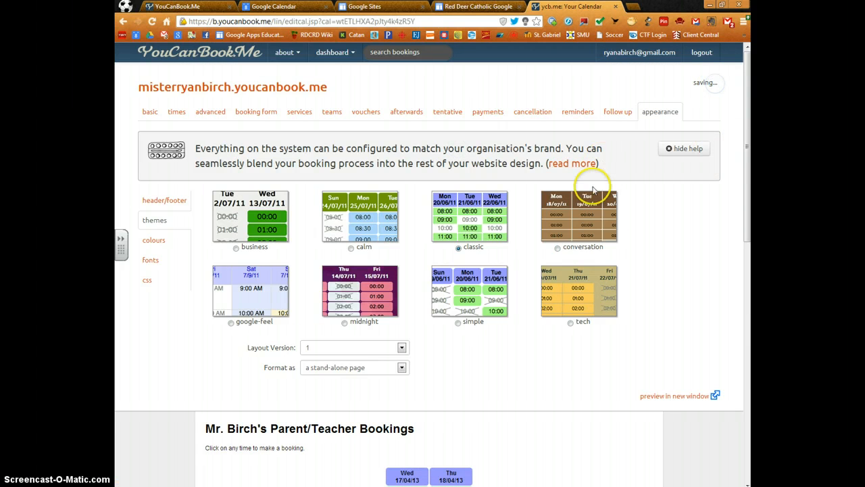
scroll(504, 316, "down", 2)
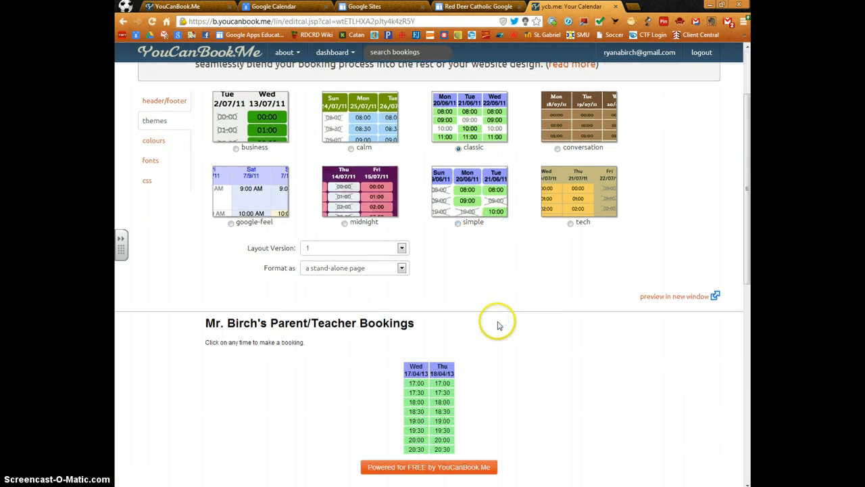
left_click(459, 224)
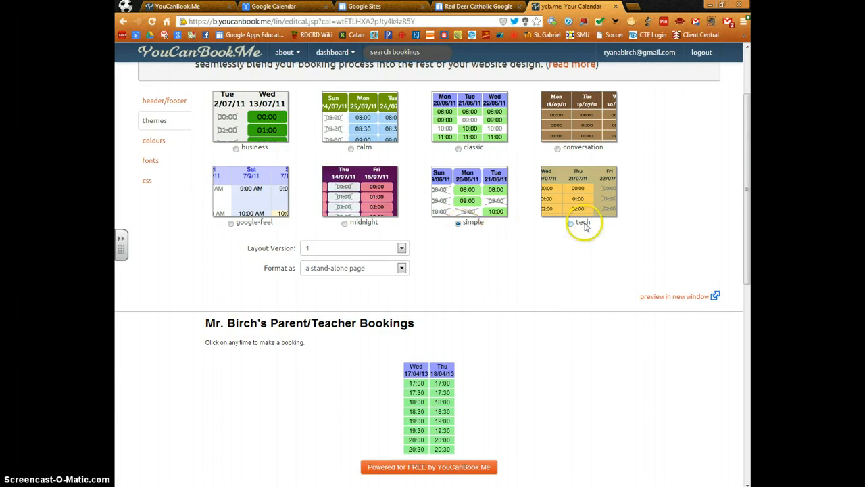
scroll(579, 223, "up", 2)
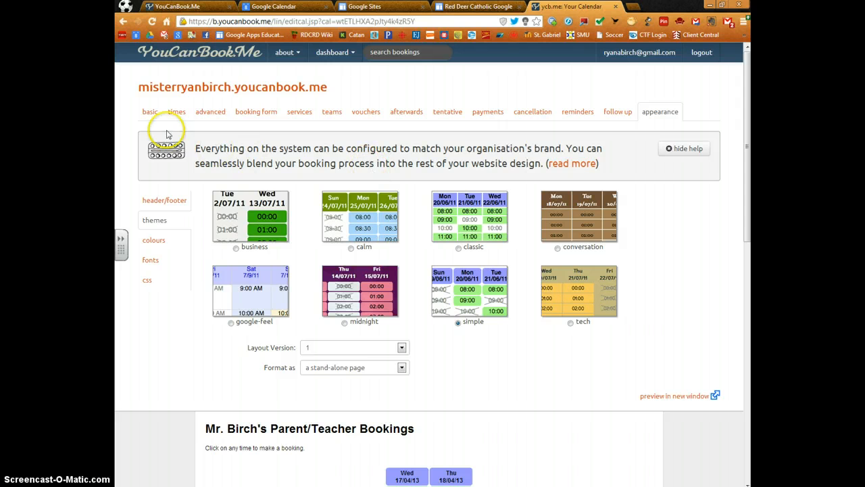
Step: Revisit the basic settings and open the live booking page from the dashboard's publish page
left_click(150, 113)
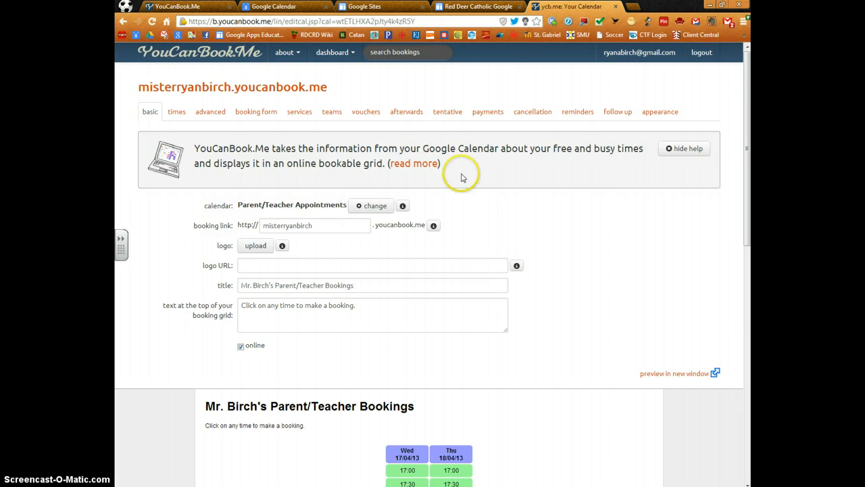
left_click(332, 53)
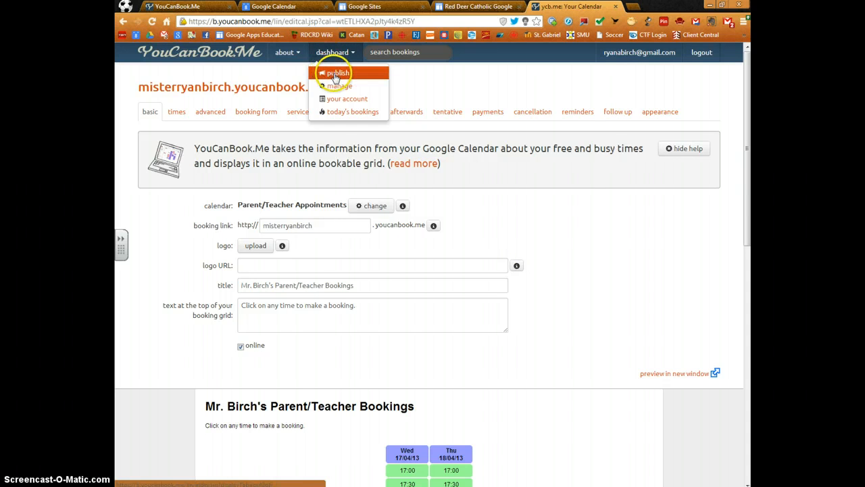
left_click(336, 75)
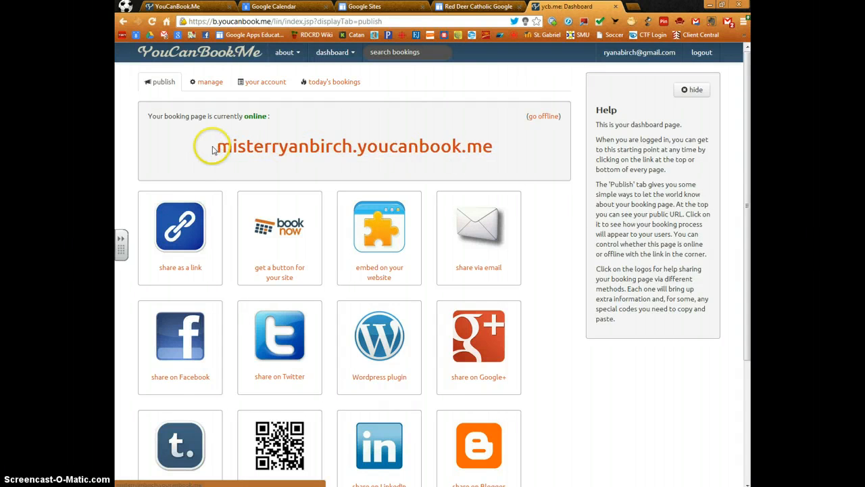
left_click(412, 149)
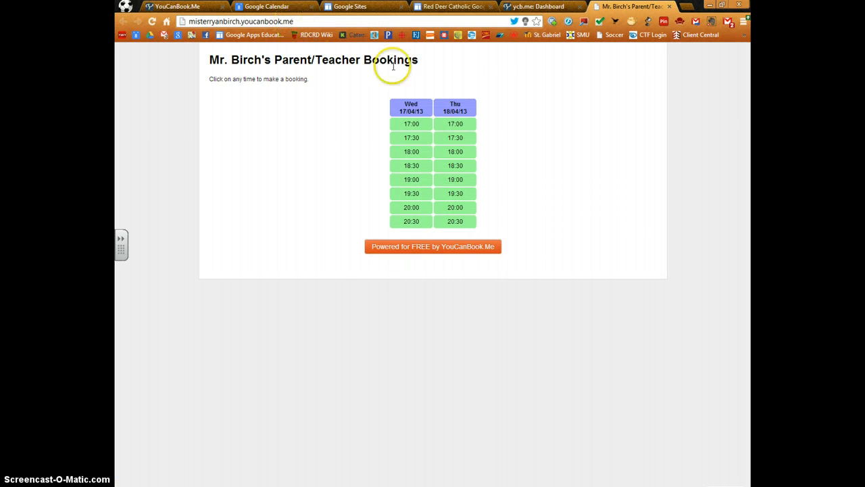
Step: Book the Thursday 18 April 17:30 slot with the student's name, parent's name, email address and the captcha letters
left_click(457, 137)
left_click(394, 108)
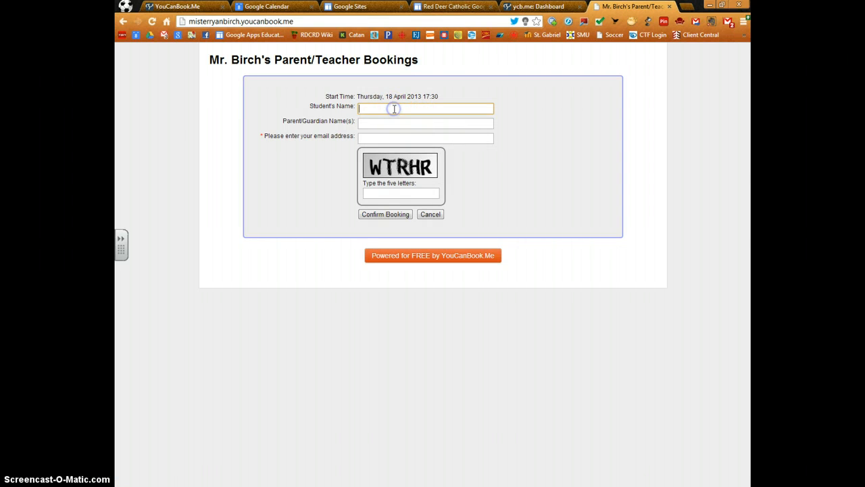
type("Mason")
key("Tab")
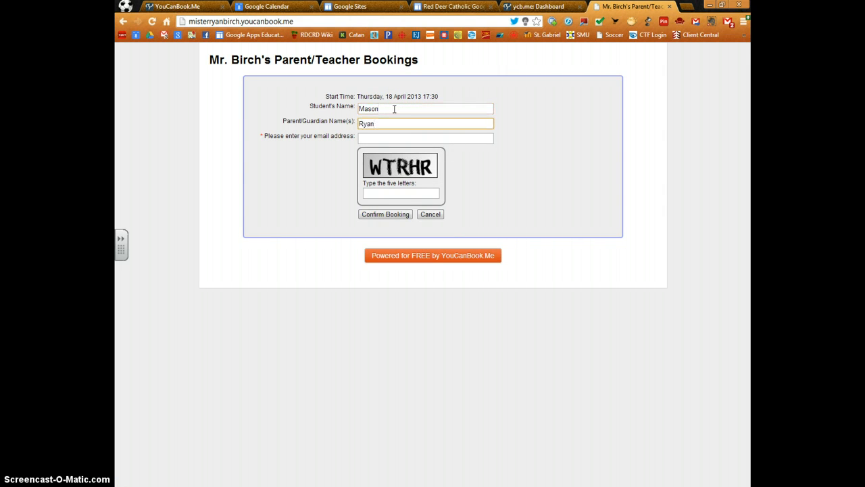
key("Tab")
type("ryanabirc")
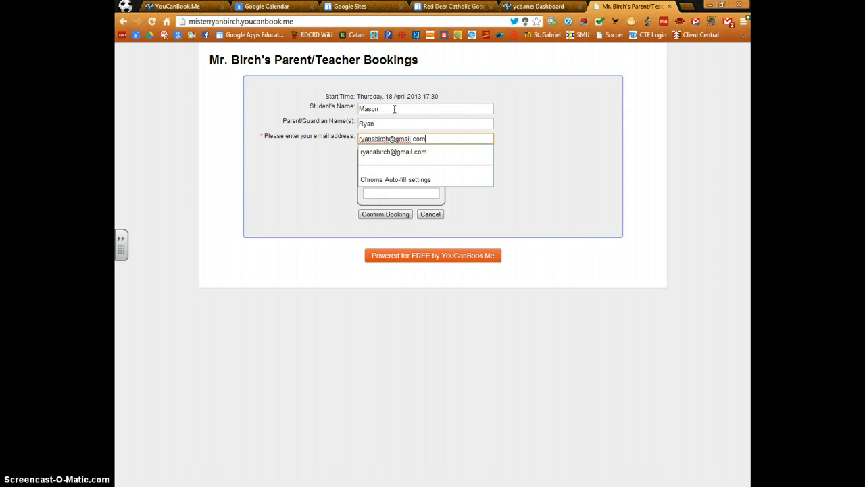
left_click(396, 194)
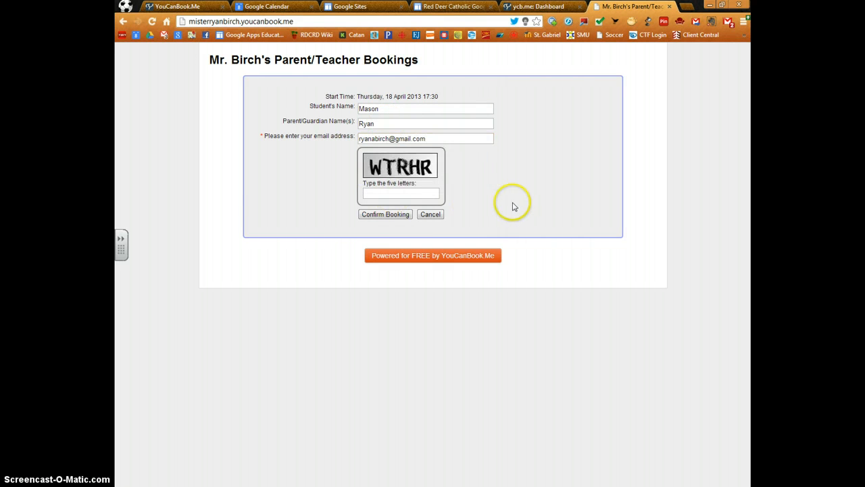
left_click(400, 192)
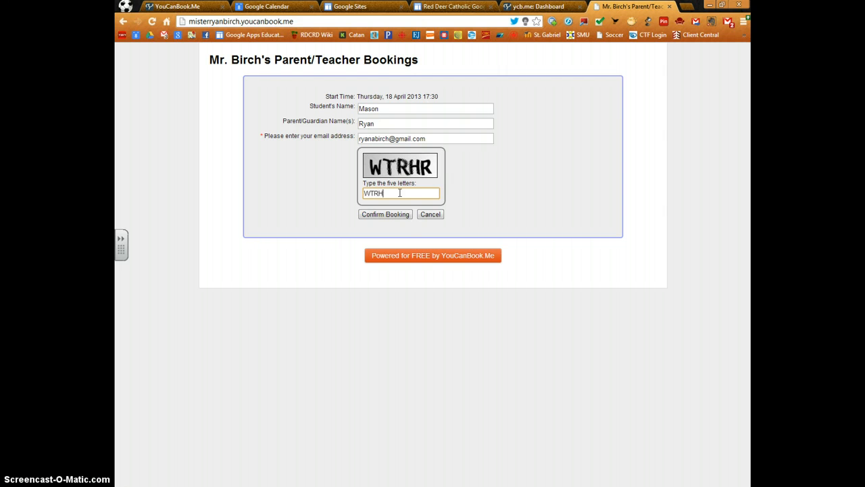
left_click(385, 213)
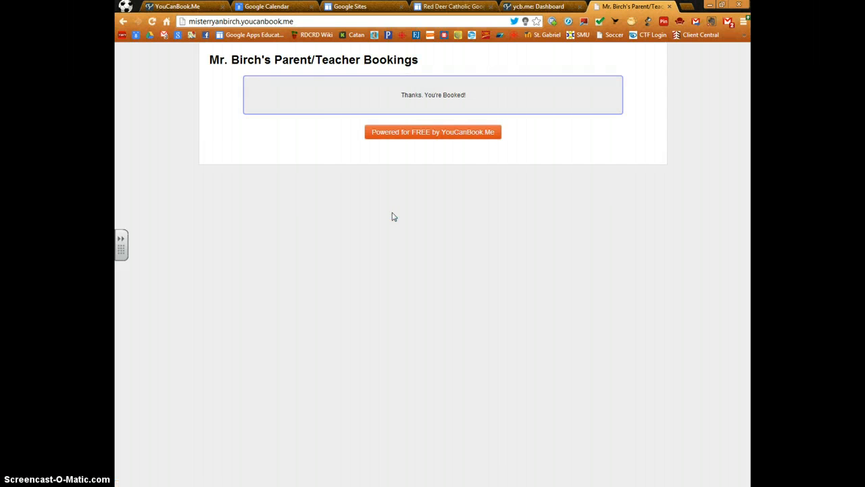
Step: Switch to Google Calendar, refresh it, and review the description in the 18 April booking event's details before returning to the month view
left_click(264, 7)
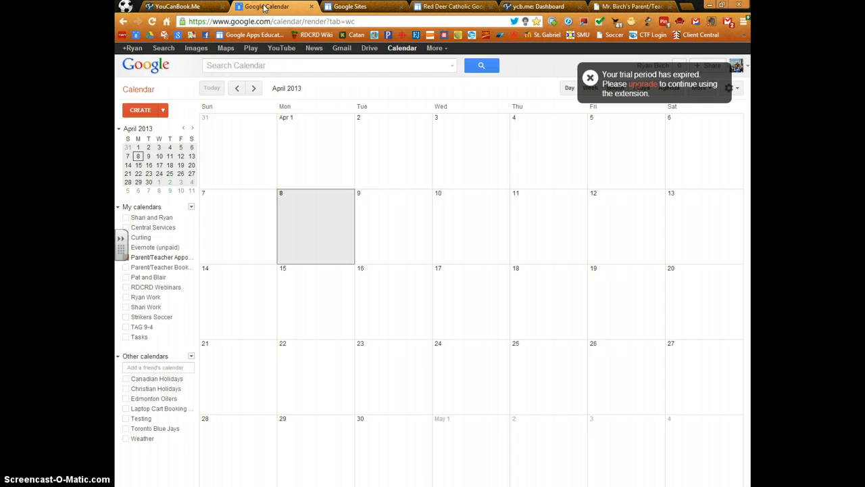
left_click(153, 21)
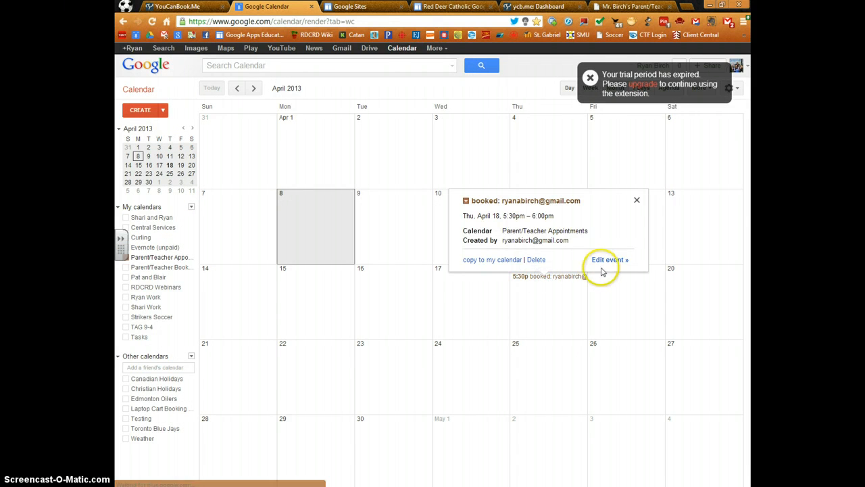
left_click(603, 260)
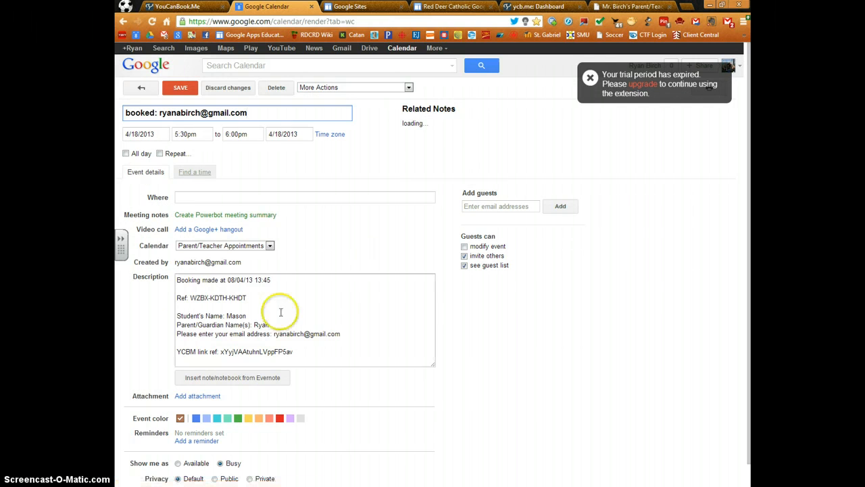
triple_click(218, 284)
left_click_drag(218, 284, 322, 349)
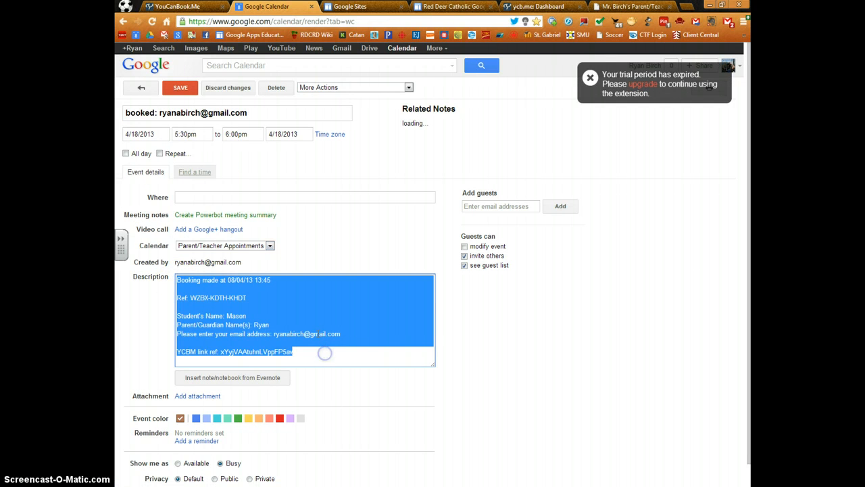
left_click(177, 88)
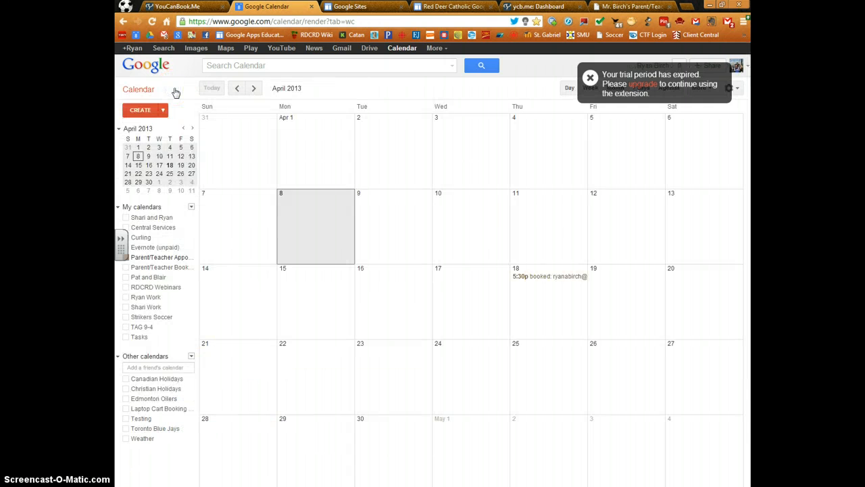
Step: Close the booking confirmation page and reopen the live booking page to check the availability of the booked slot
left_click(632, 7)
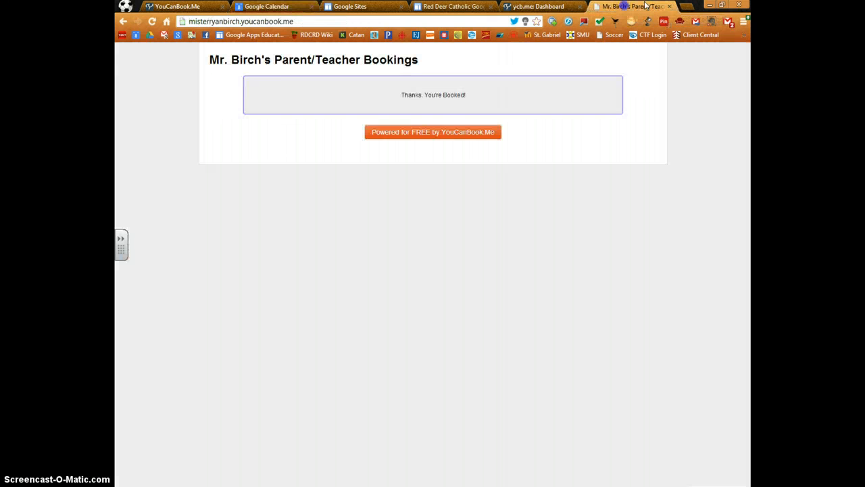
left_click(669, 7)
left_click(404, 145)
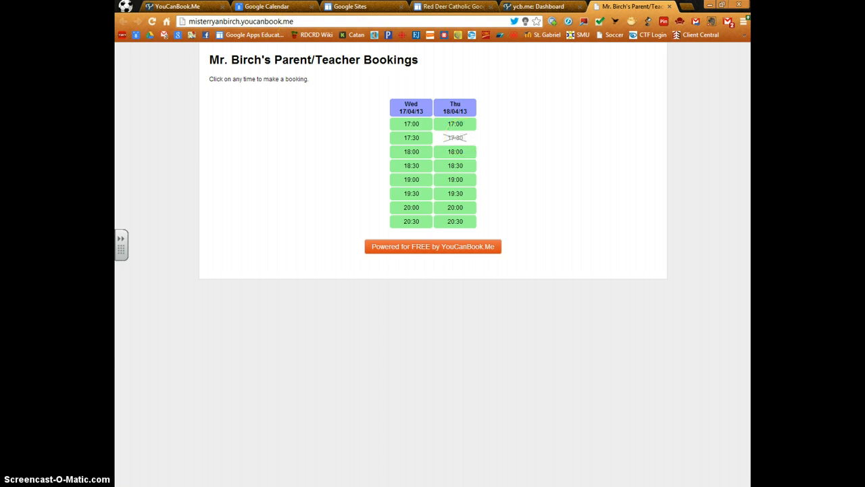
Step: Delete the 18 April 5:30pm booking from Google Calendar and reload the live booking page
left_click(269, 6)
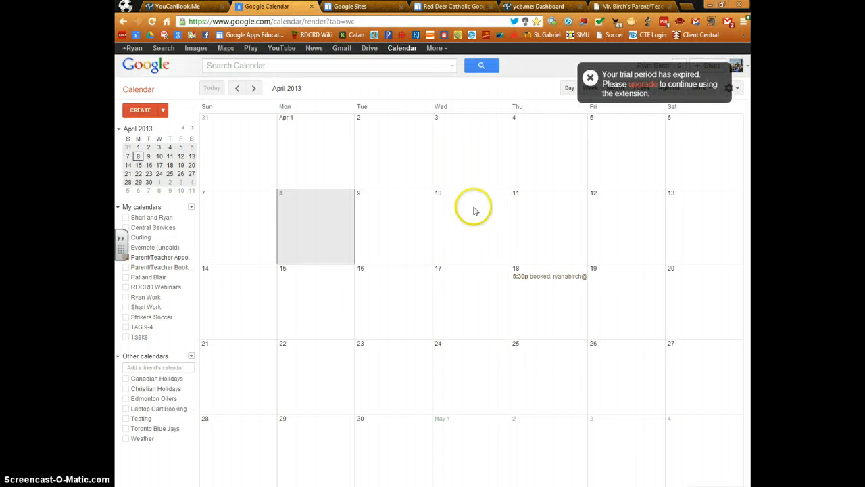
left_click(531, 276)
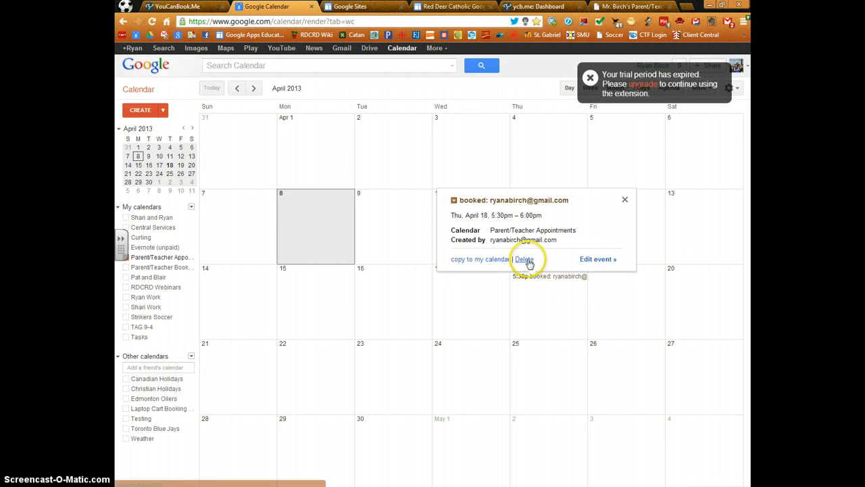
left_click(525, 259)
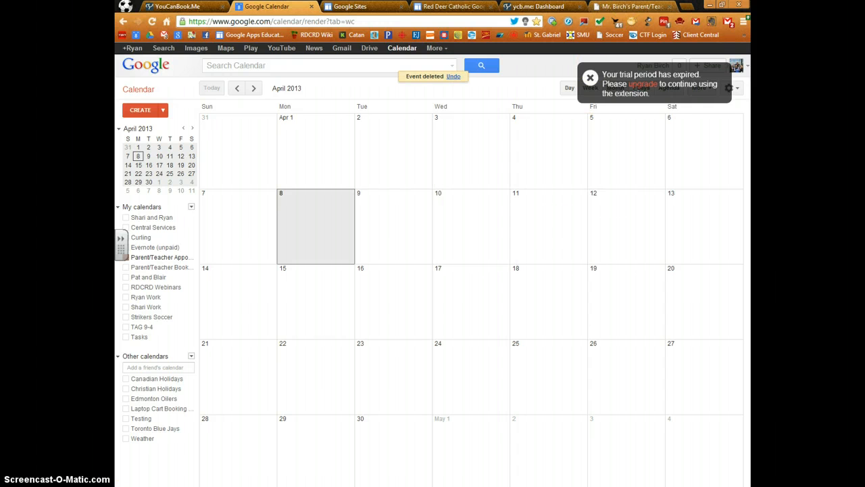
left_click(628, 6)
left_click(152, 21)
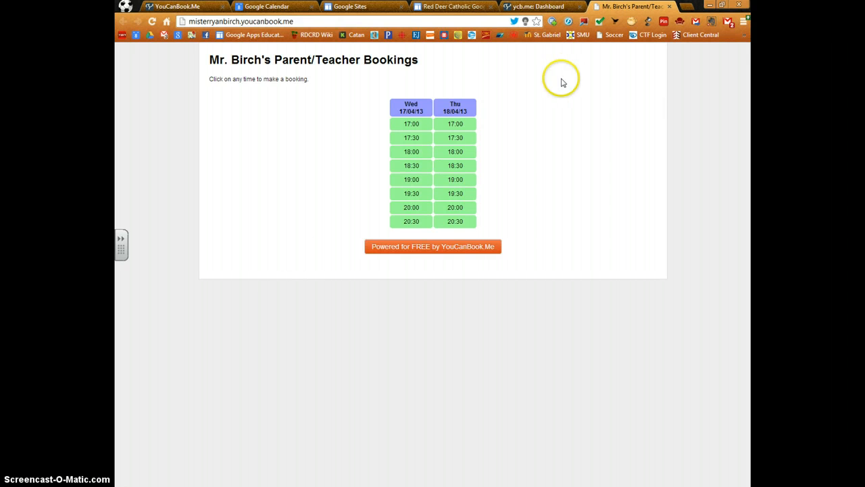
Step: Close the live booking page, launch the settings editor from the dashboard's manage page, and open the times settings
left_click(669, 6)
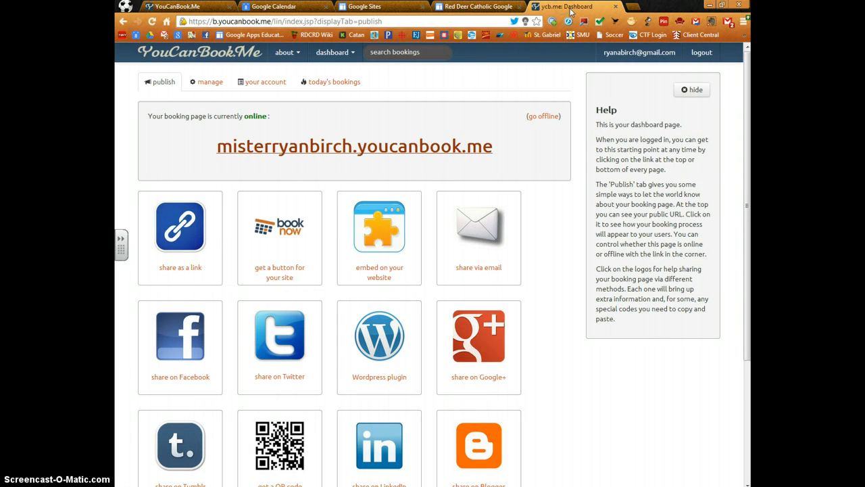
left_click(206, 83)
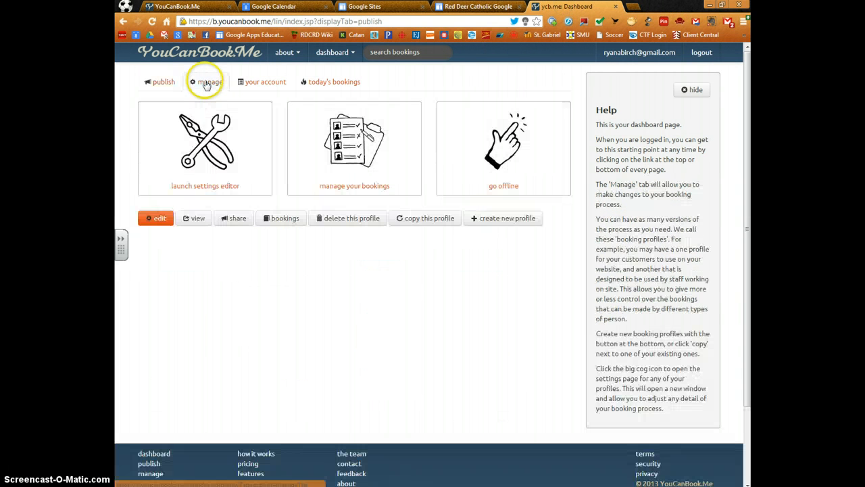
left_click(205, 188)
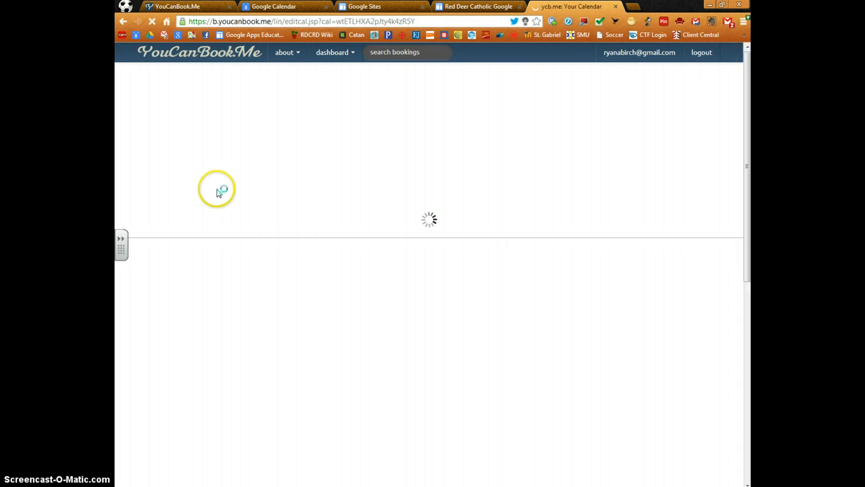
left_click(177, 114)
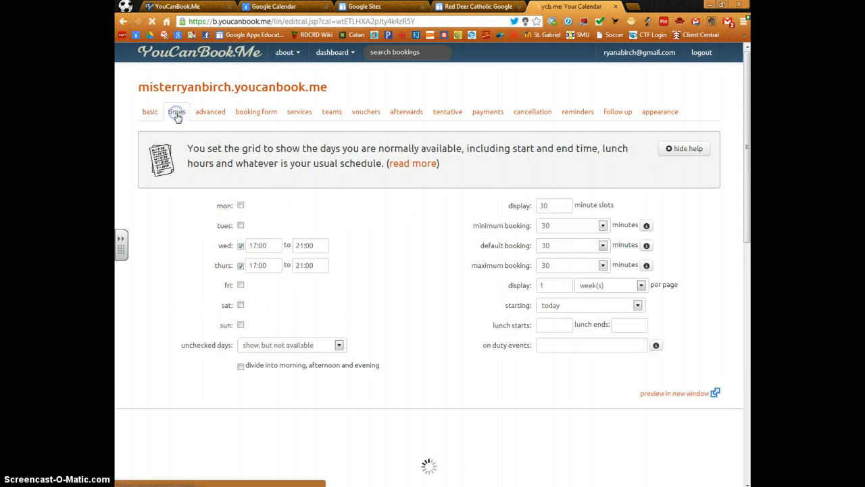